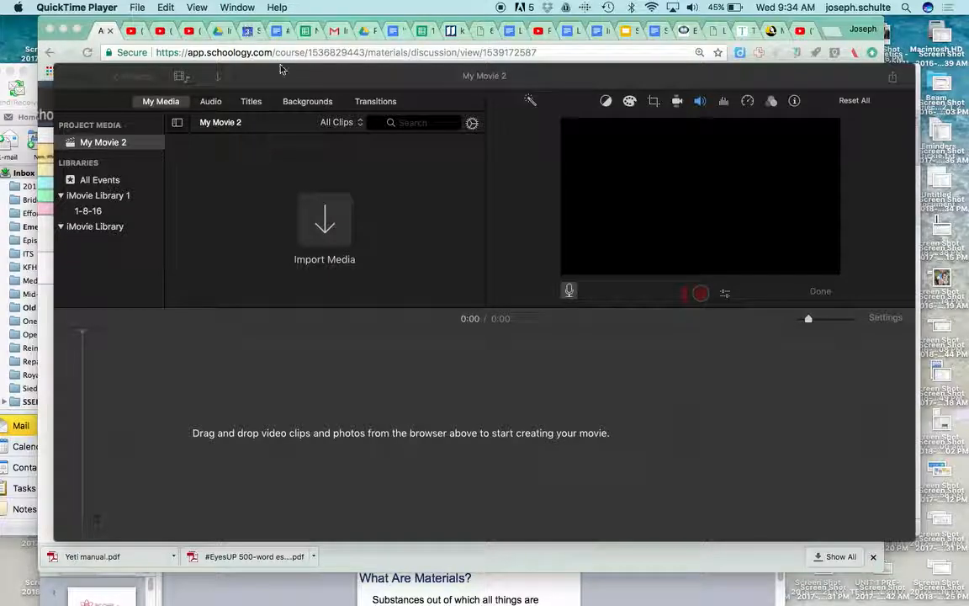
Add the Black background to the empty movie timeline.
left_click_drag(301, 79, 277, 31)
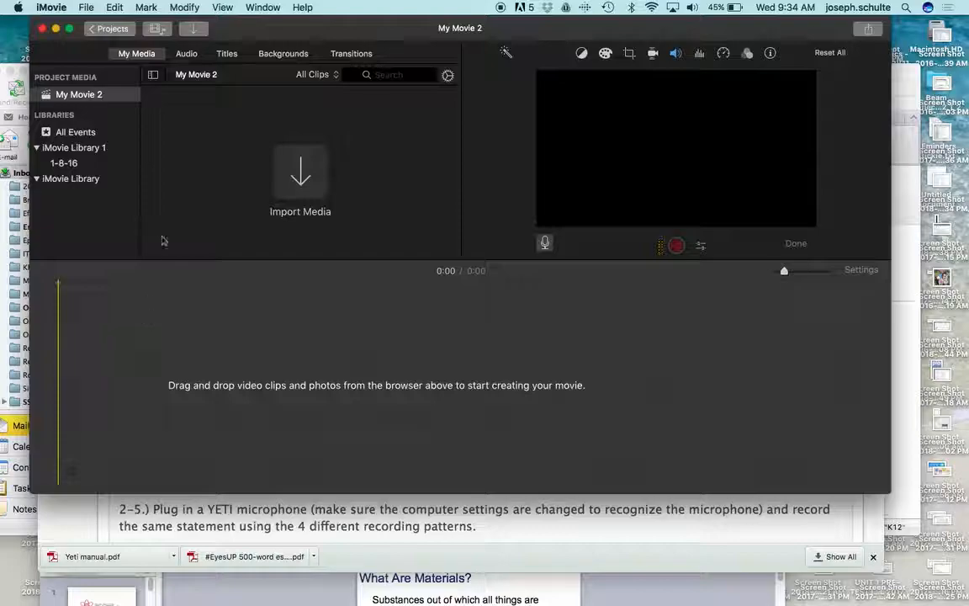
left_click(286, 55)
scroll(258, 179, "down", 10)
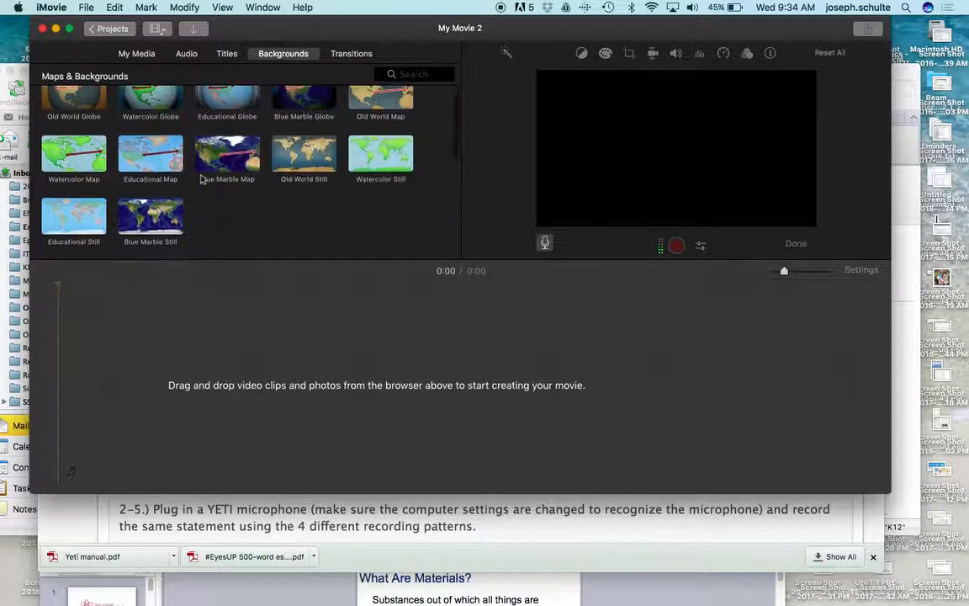
left_click_drag(221, 168, 68, 404)
Extend the black background clip to about 1:21 and return the playhead to the start of the movie.
left_click_drag(424, 379, 783, 381)
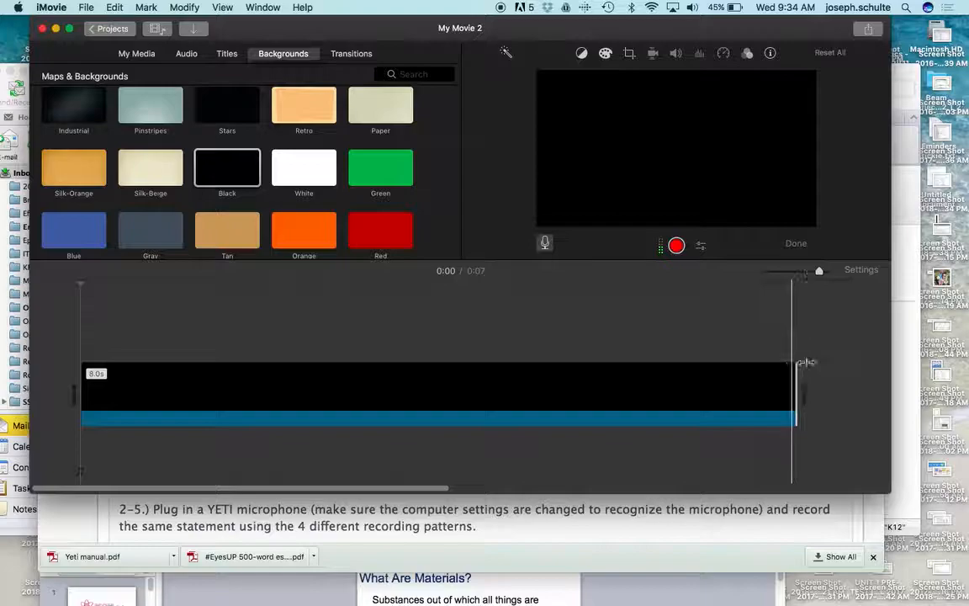
left_click(820, 272)
left_click_drag(820, 272, 796, 273)
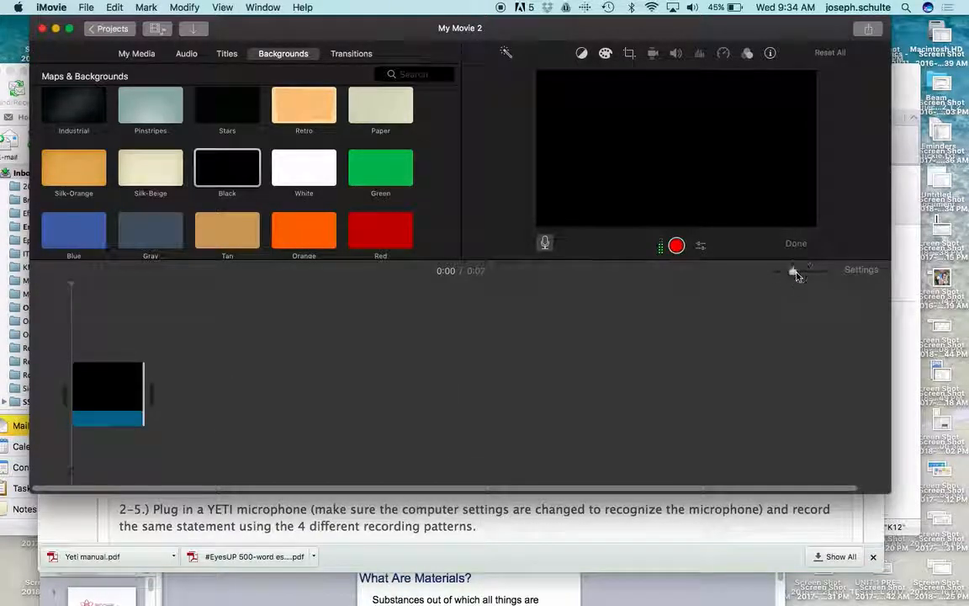
left_click(142, 389)
left_click_drag(141, 388, 612, 427)
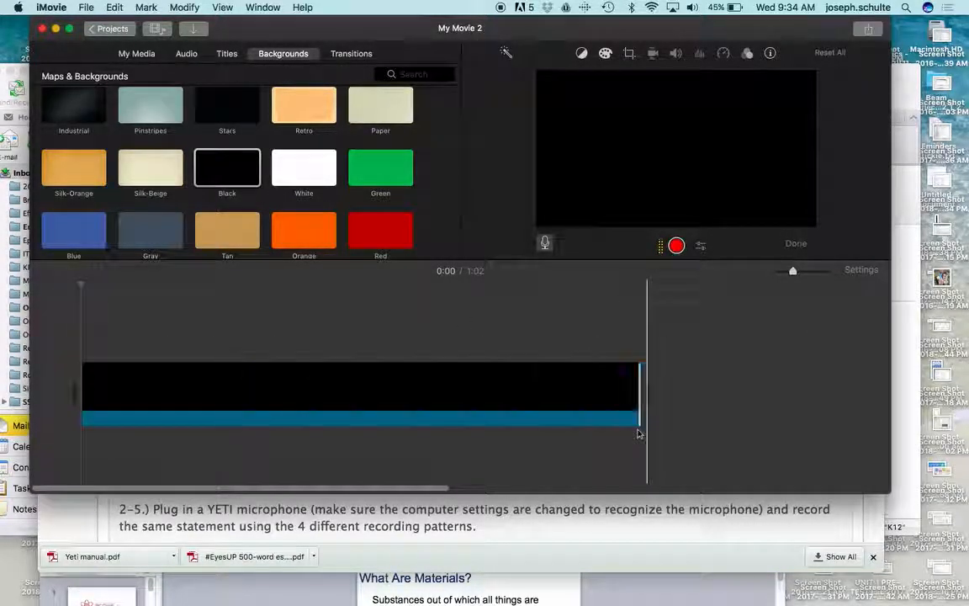
left_click(638, 370)
left_click_drag(638, 371, 805, 364)
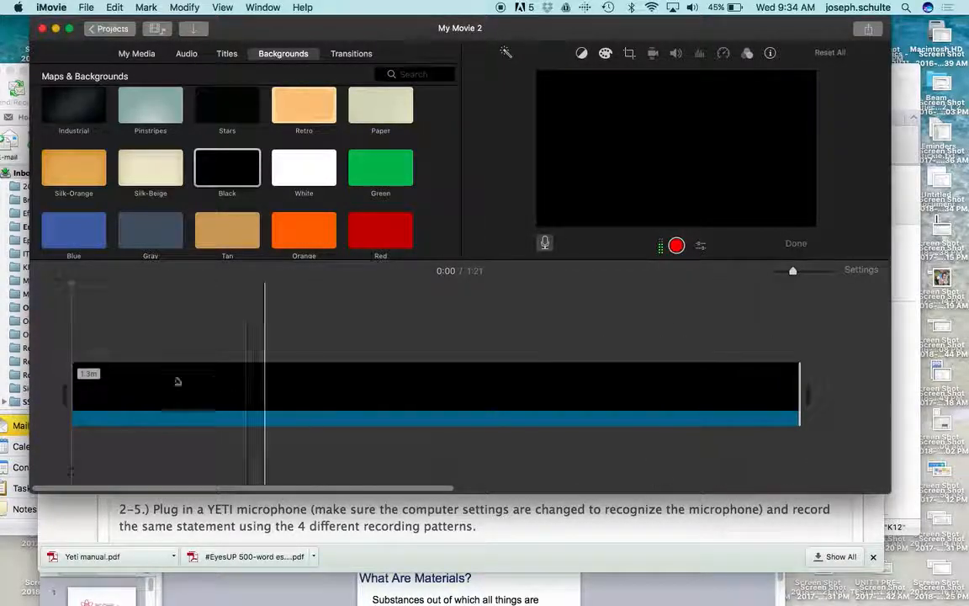
left_click(75, 327)
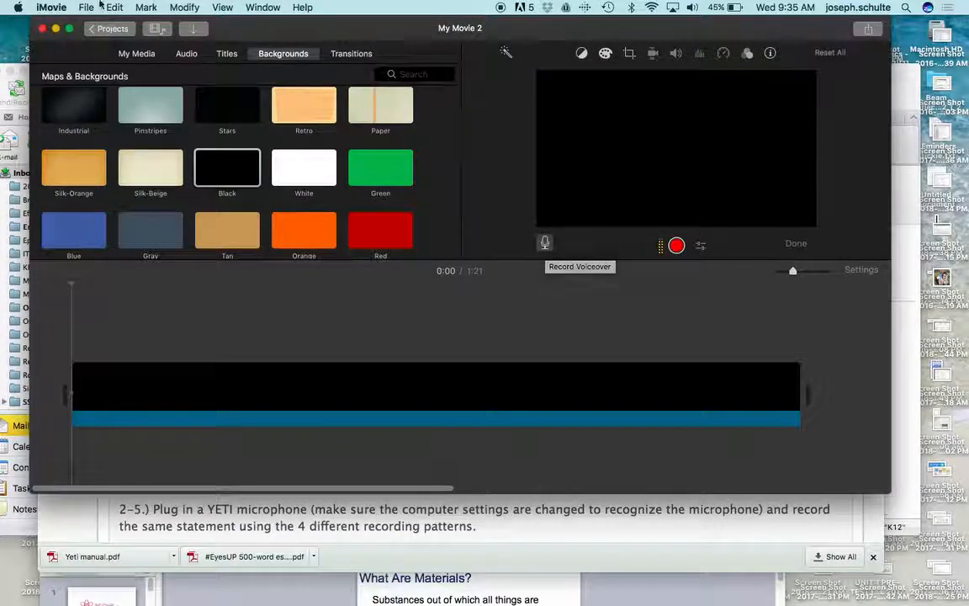
Check in the system sound preferences which microphone is selected as the input device.
left_click(17, 7)
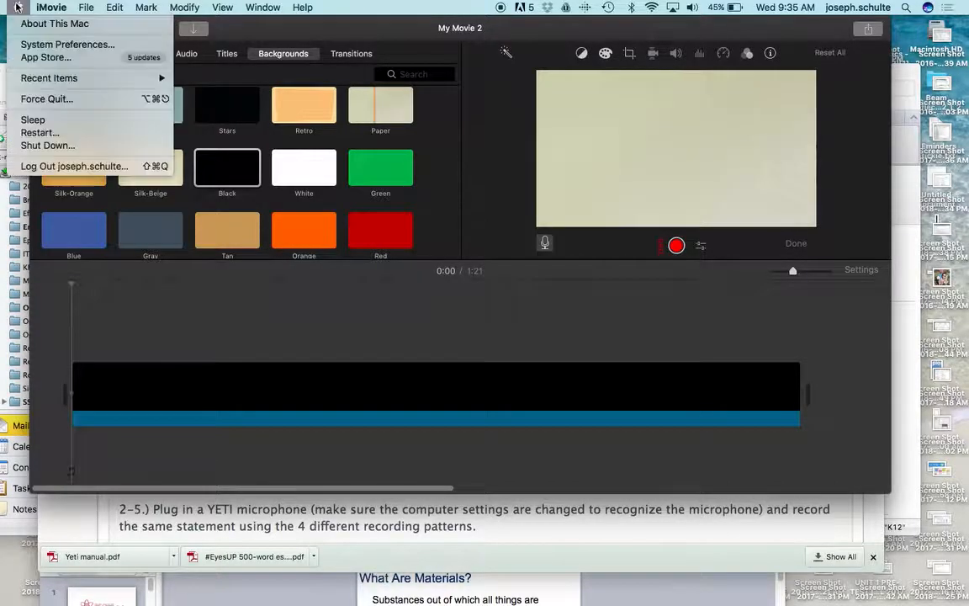
left_click(32, 46)
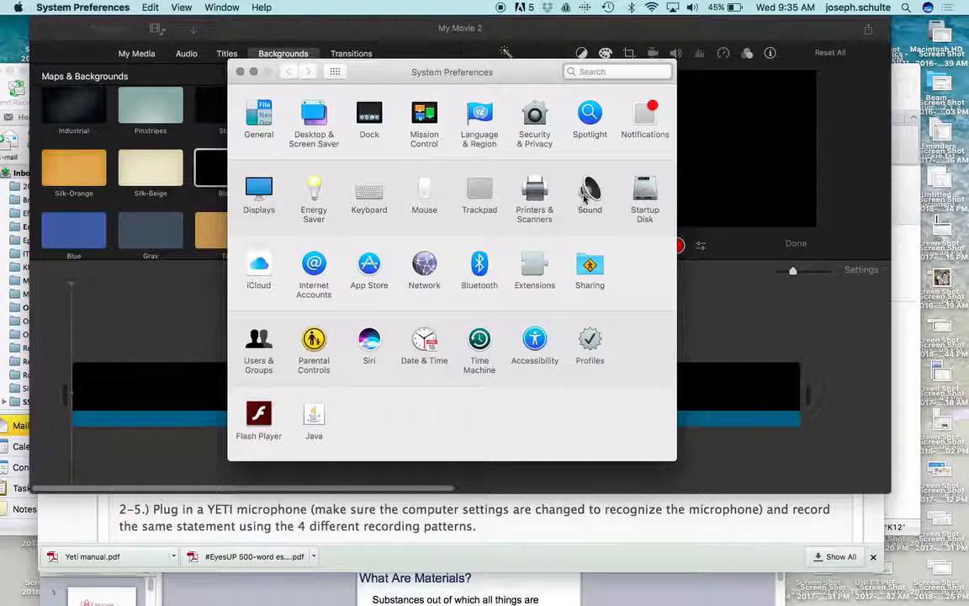
left_click(587, 195)
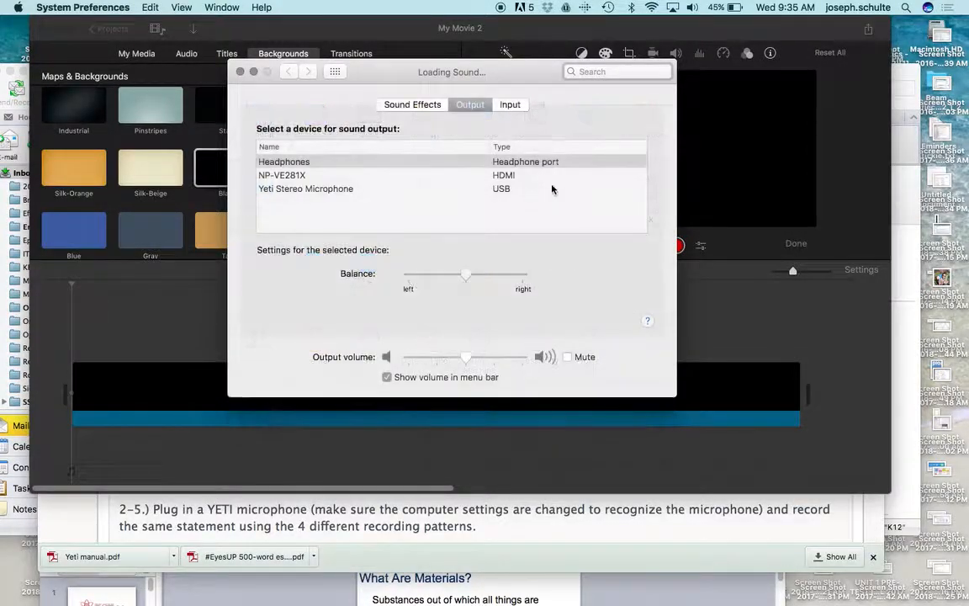
left_click(511, 105)
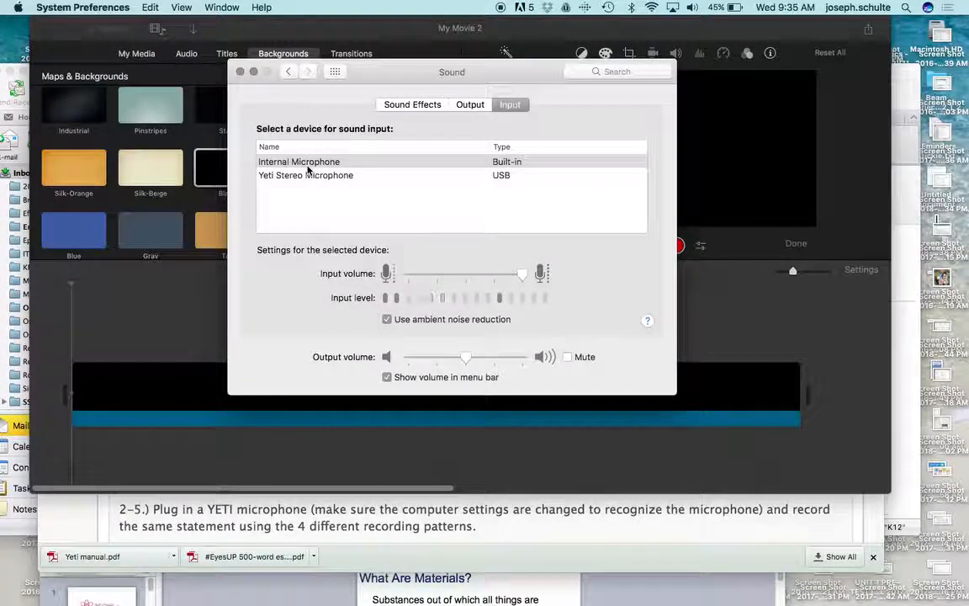
left_click(240, 71)
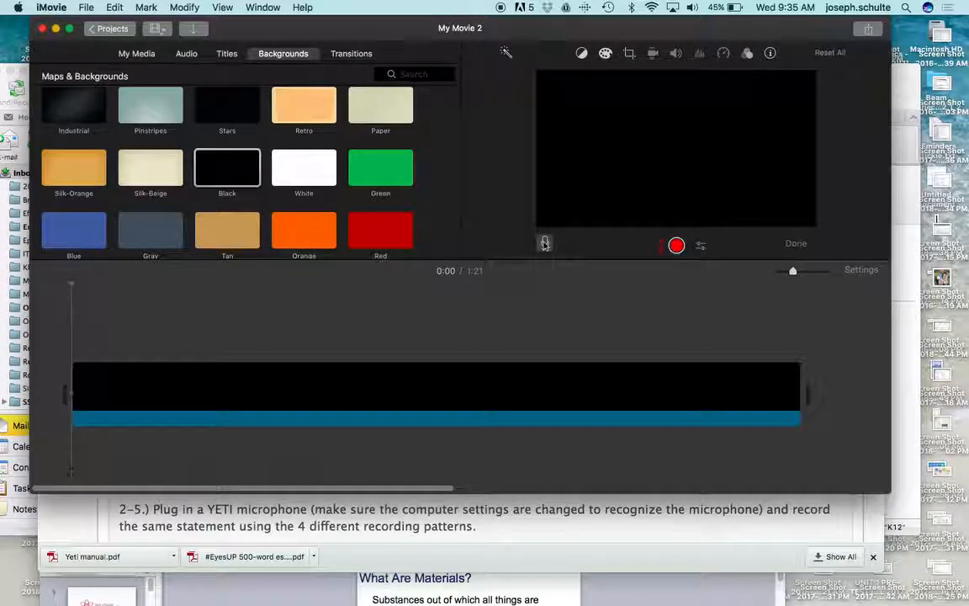
Record a voiceover of about 10 seconds from the start of the movie using the internal microphone.
left_click(545, 243)
left_click(545, 243)
left_click(674, 245)
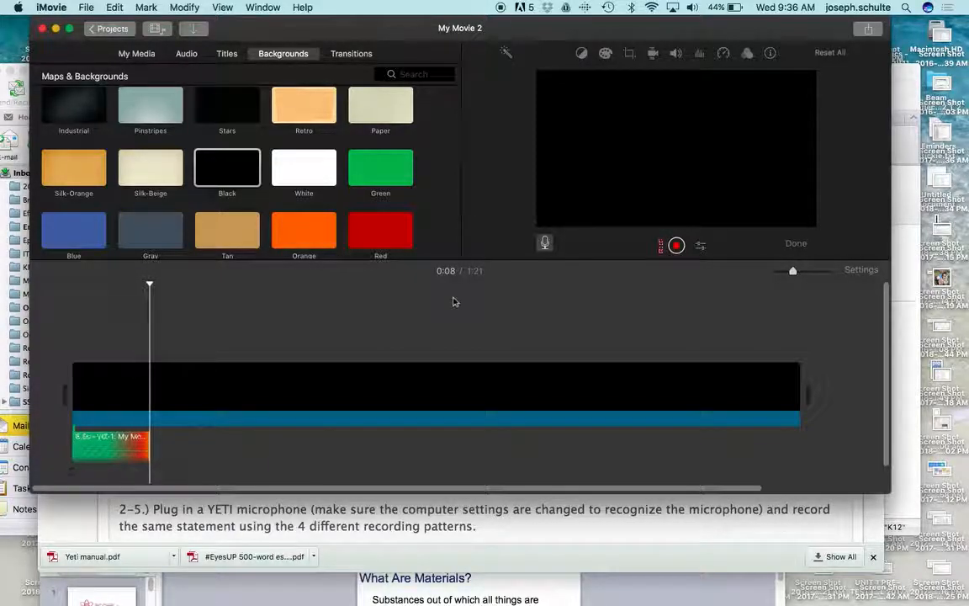
left_click(677, 245)
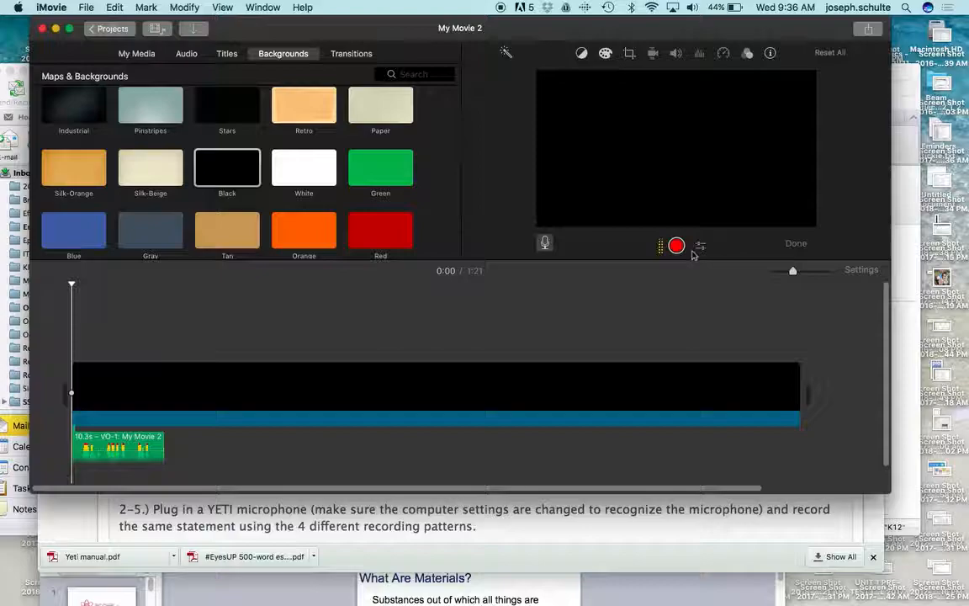
Play back the first voiceover and place the playhead at its end.
key("space")
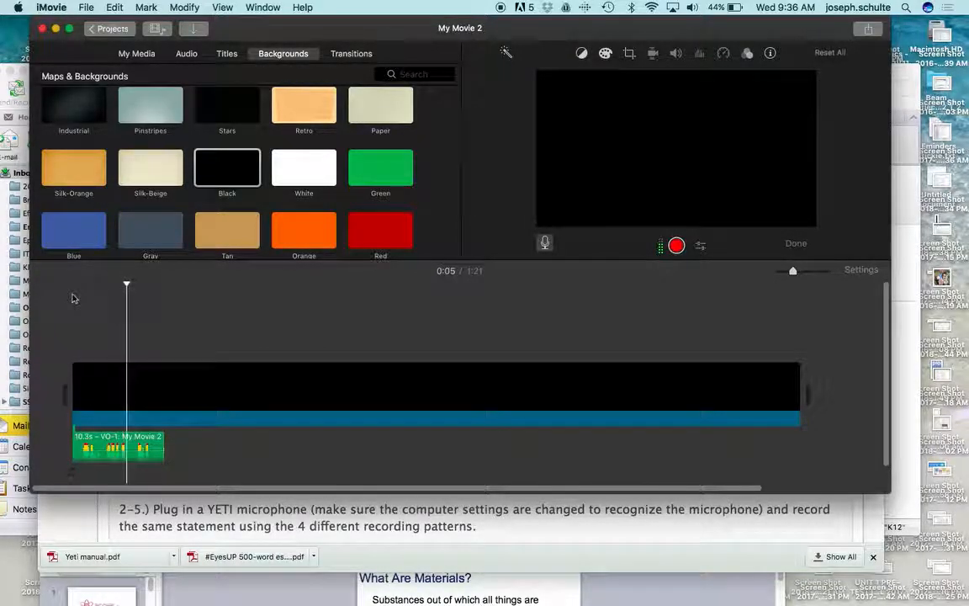
left_click(126, 282)
left_click_drag(126, 281, 163, 281)
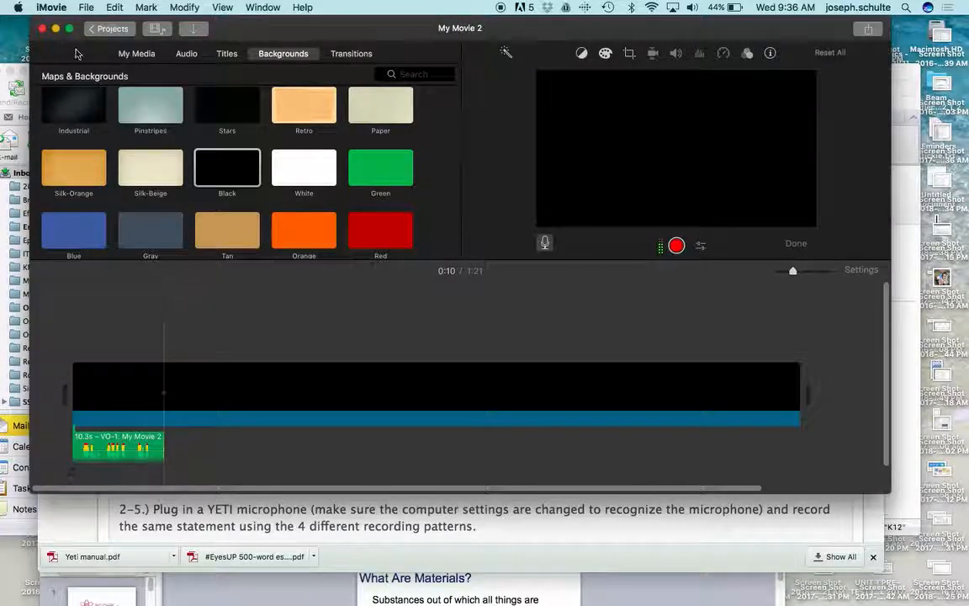
Set the system sound input device to Yeti Stereo Microphone.
left_click(18, 7)
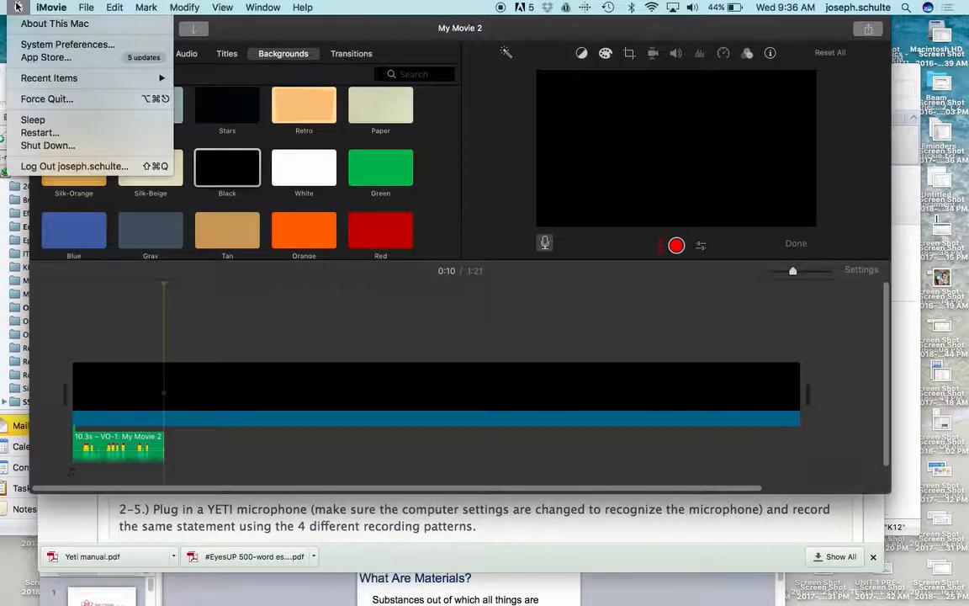
left_click(38, 44)
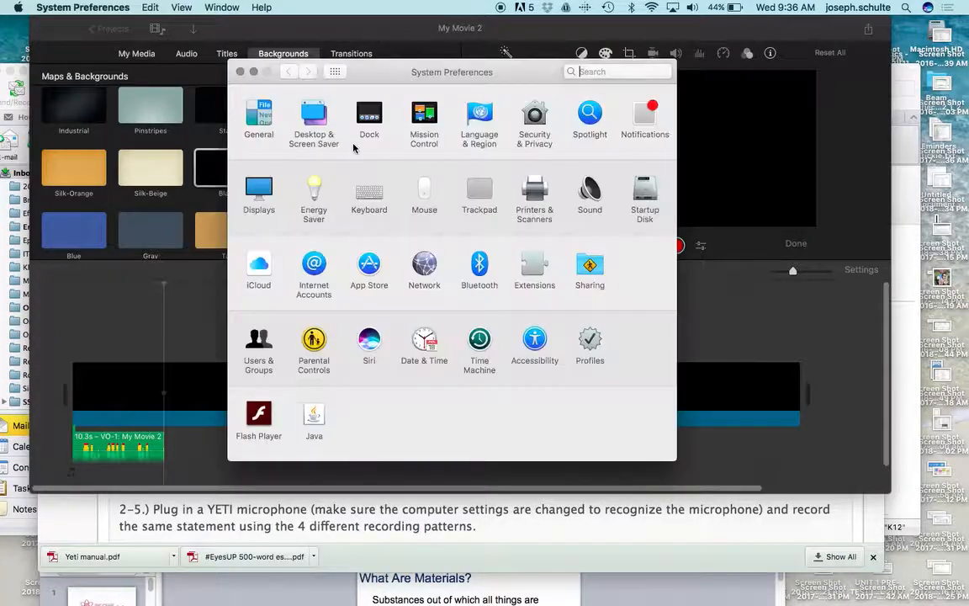
left_click(586, 192)
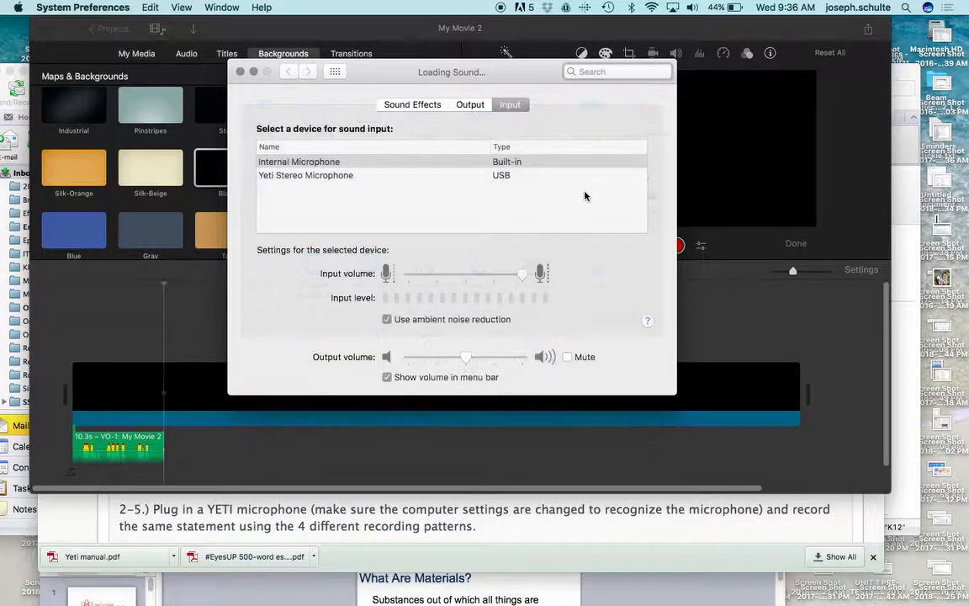
left_click(351, 177)
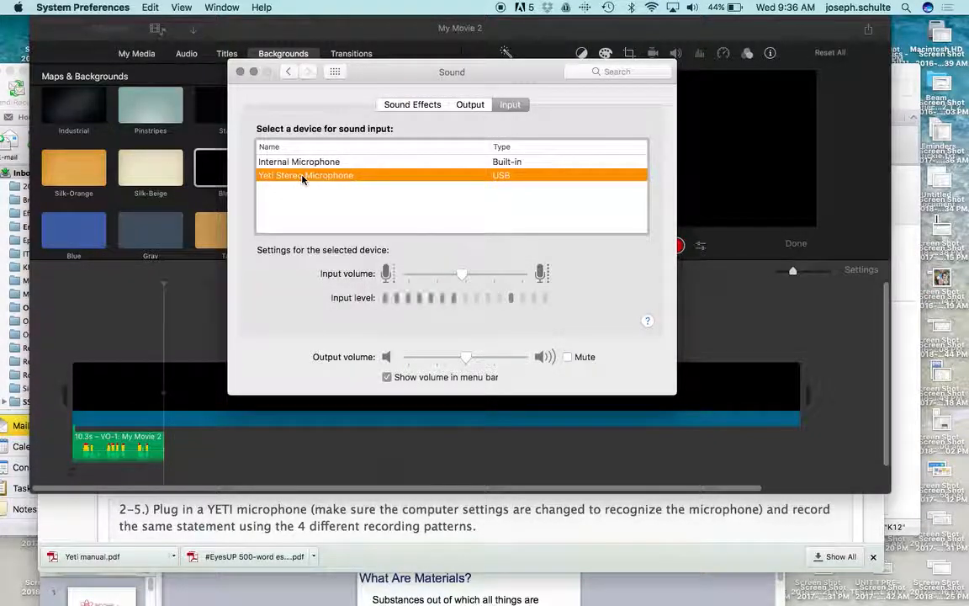
left_click(239, 72)
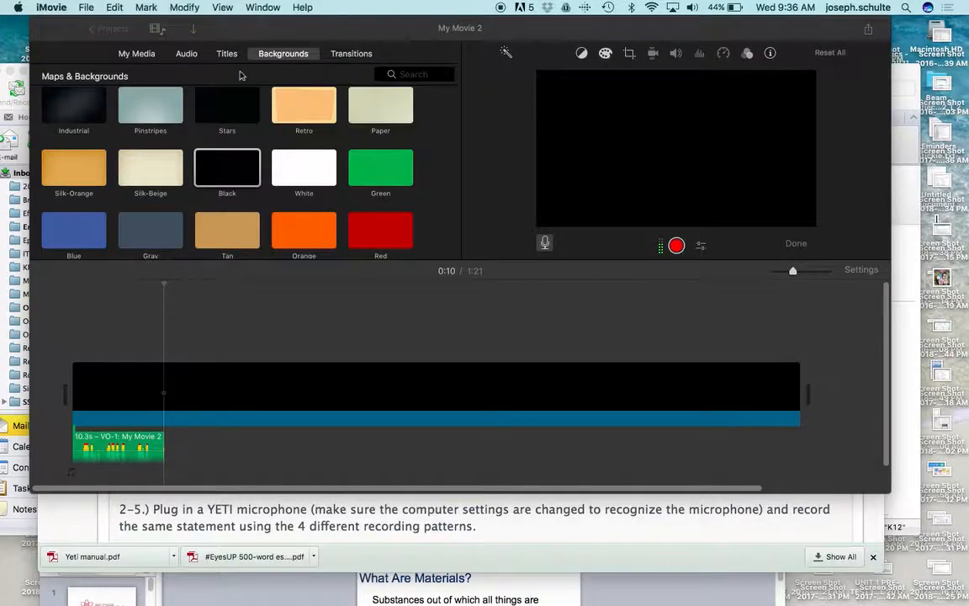
Record a second voiceover of about 8 seconds directly after the first one using the Yeti microphone.
left_click(677, 246)
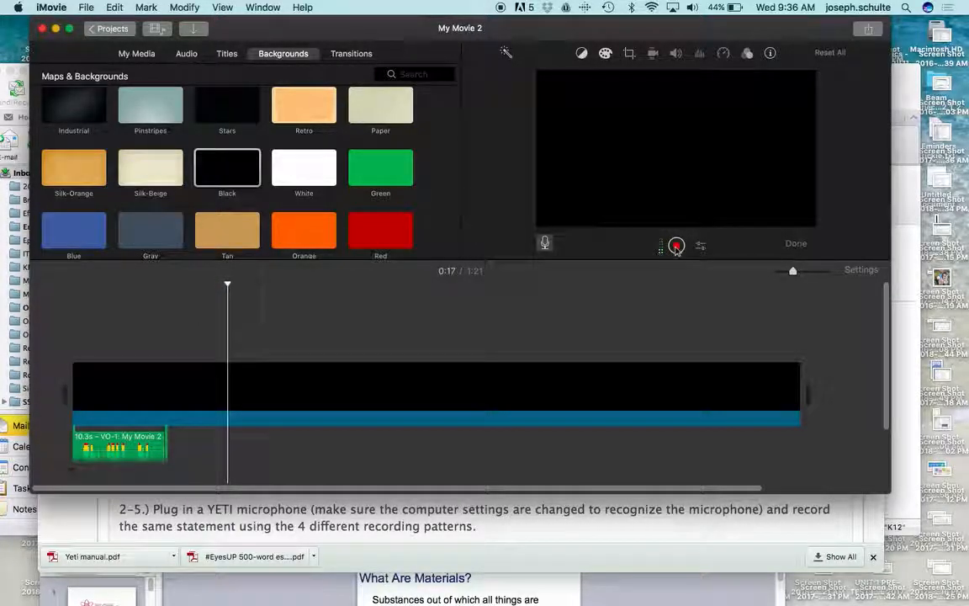
left_click(677, 245)
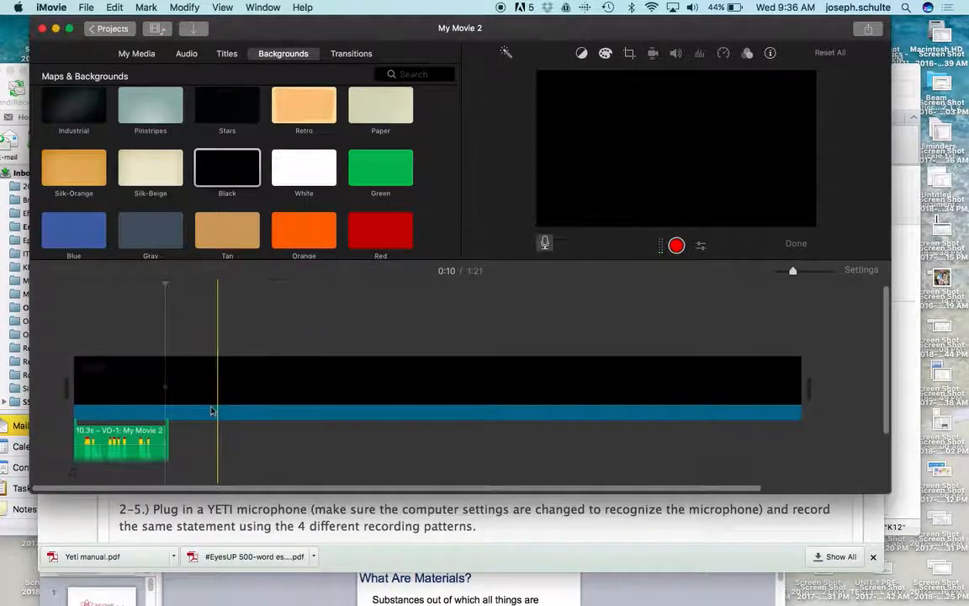
scroll(210, 411, "down", 2)
scroll(210, 410, "down", 2)
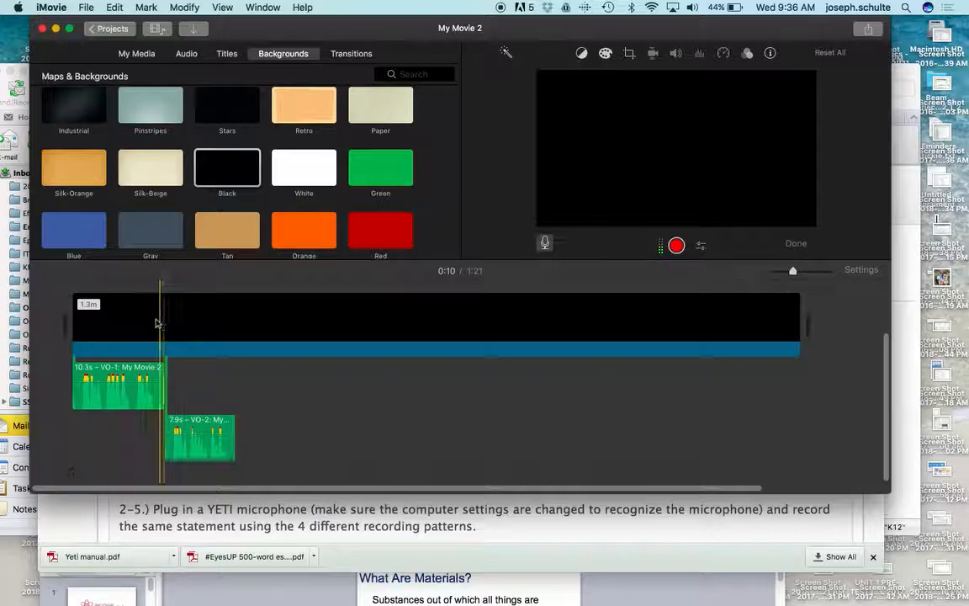
Play back parts of both voiceovers to compare the internal and Yeti microphone recordings.
left_click(126, 309)
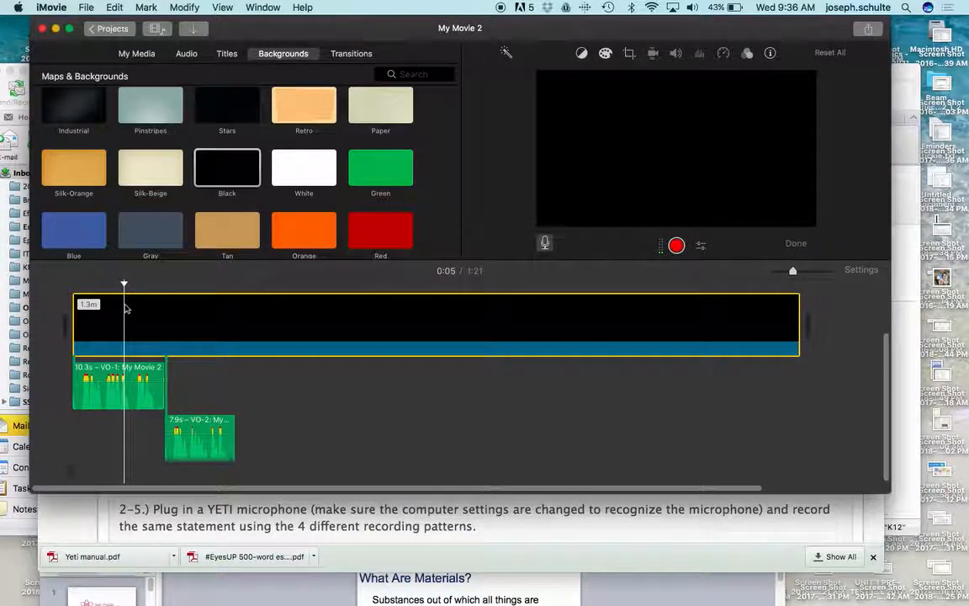
left_click(132, 286)
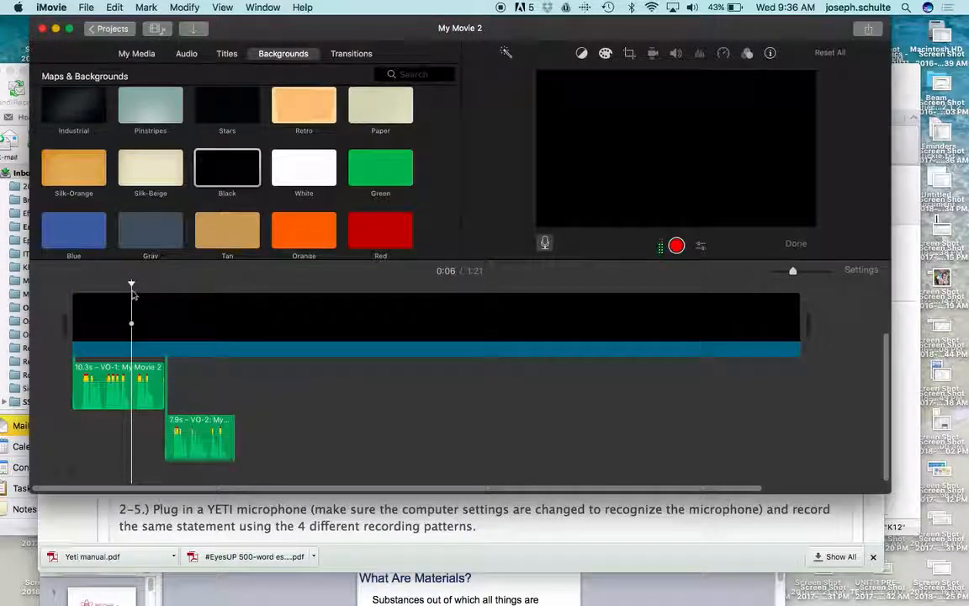
key("space")
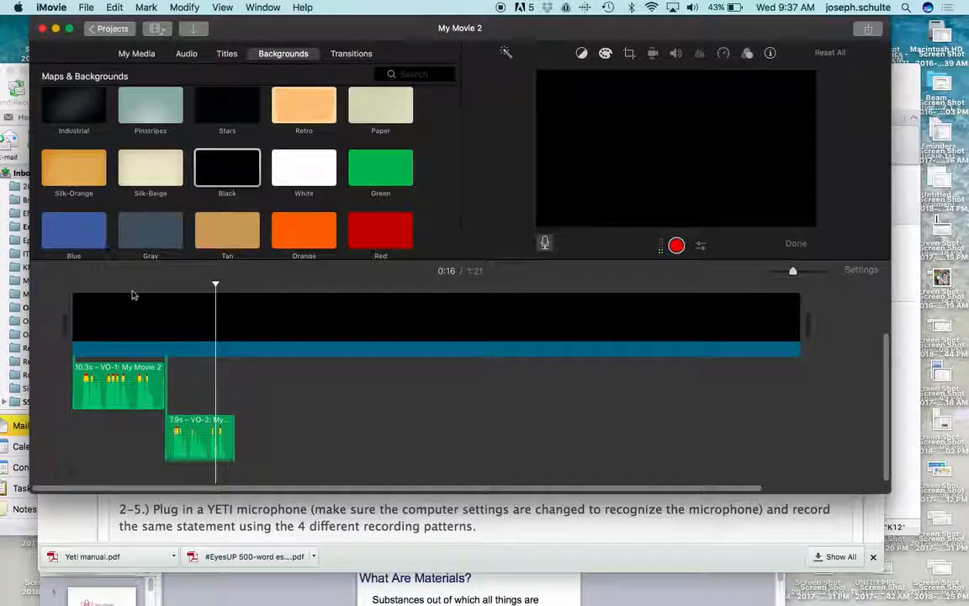
left_click(80, 288)
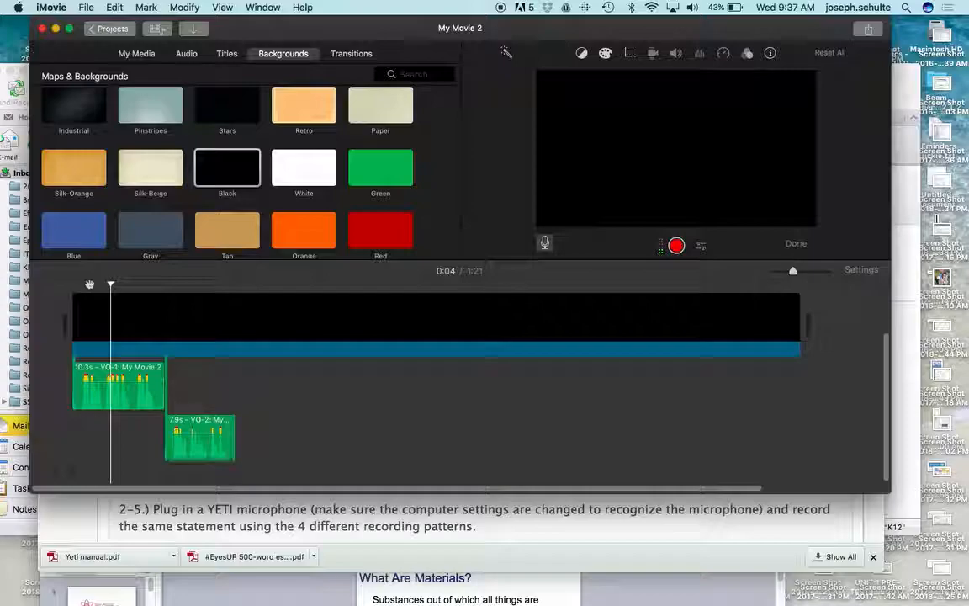
left_click(186, 293)
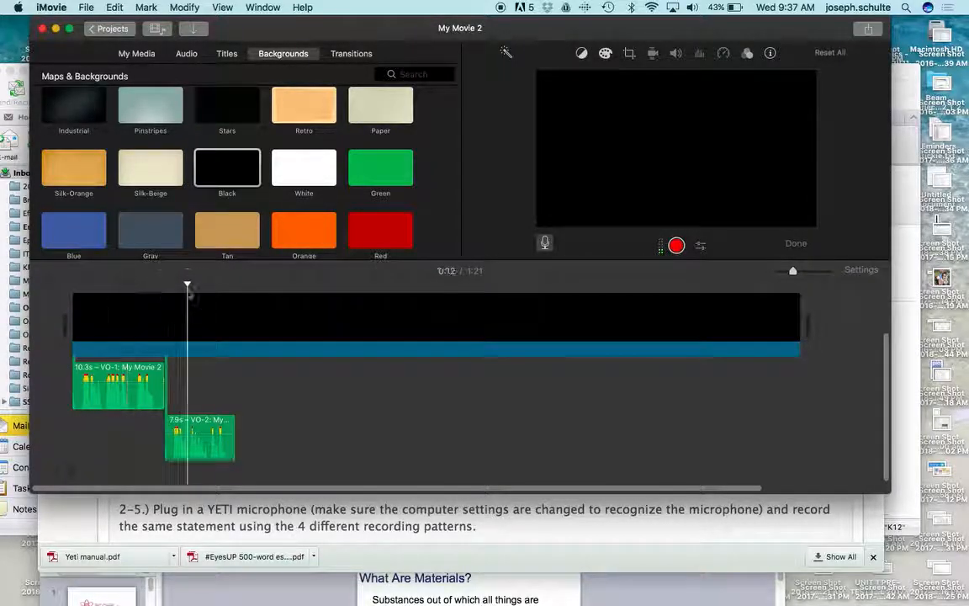
left_click(114, 307)
left_click(104, 287)
key("space")
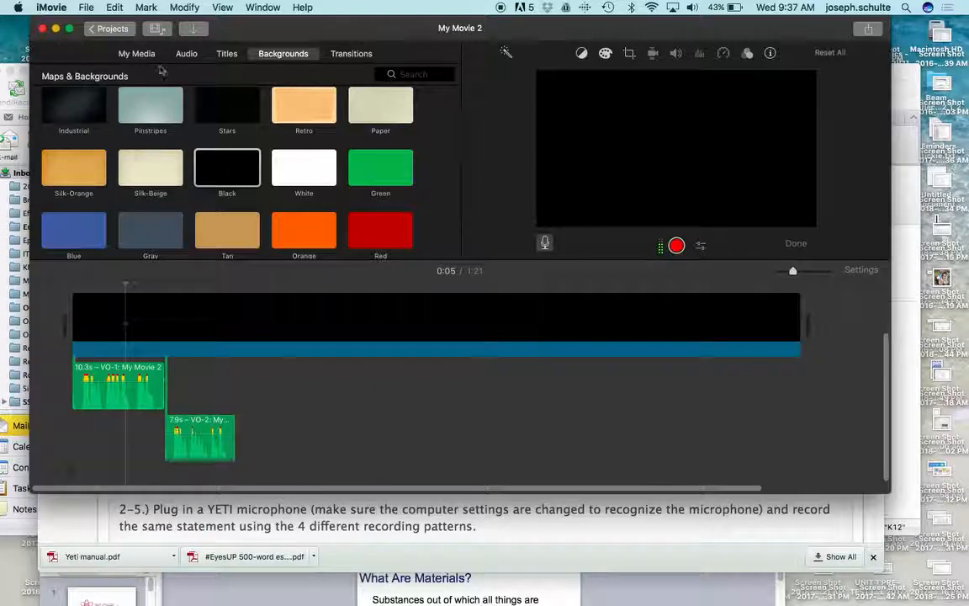
Add a Line Lower Third title above the start of the black background clip, over the first voiceover.
left_click(227, 53)
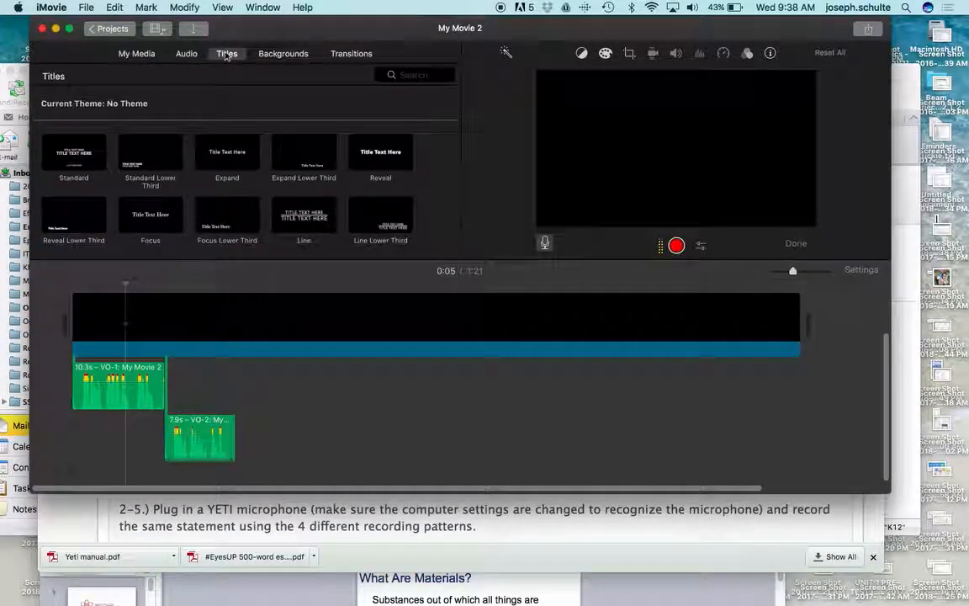
scroll(232, 134, "down", 3)
left_click_drag(392, 161, 192, 299)
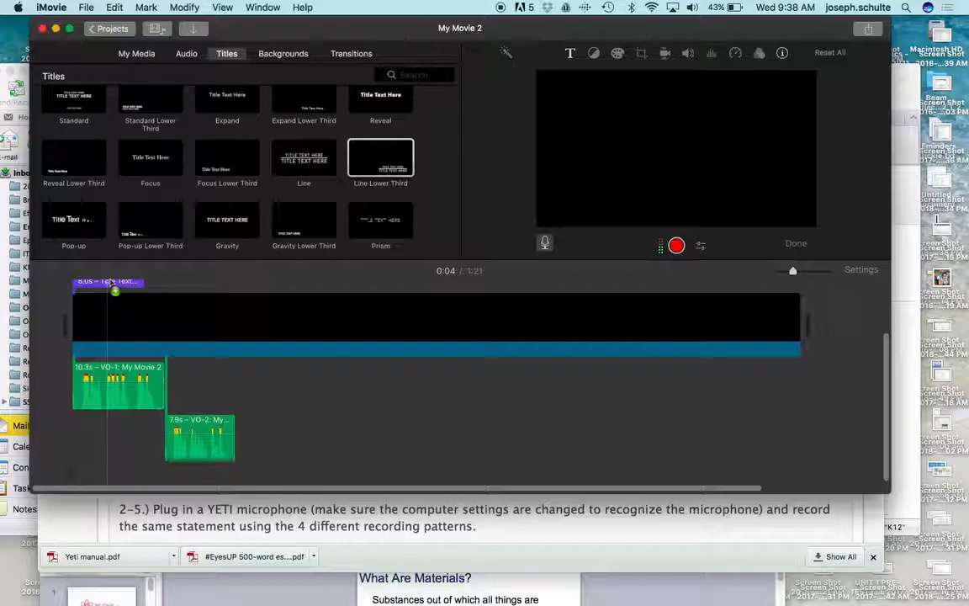
Set the title's upper line to BUILT-IN MICROPHONE and its lower line to MACBOOK AIR.
left_click(109, 281)
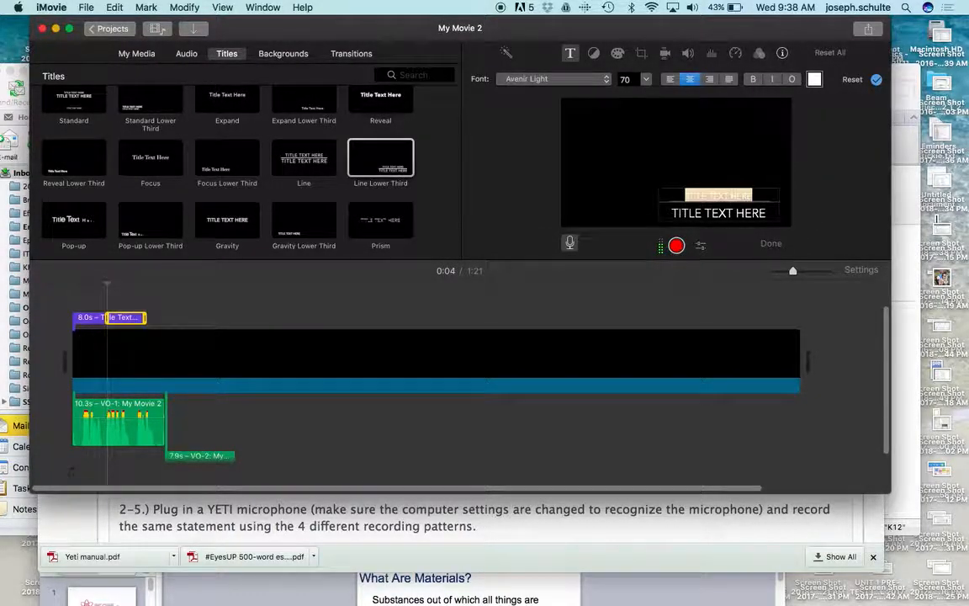
type("LT-IN MICROPHONE")
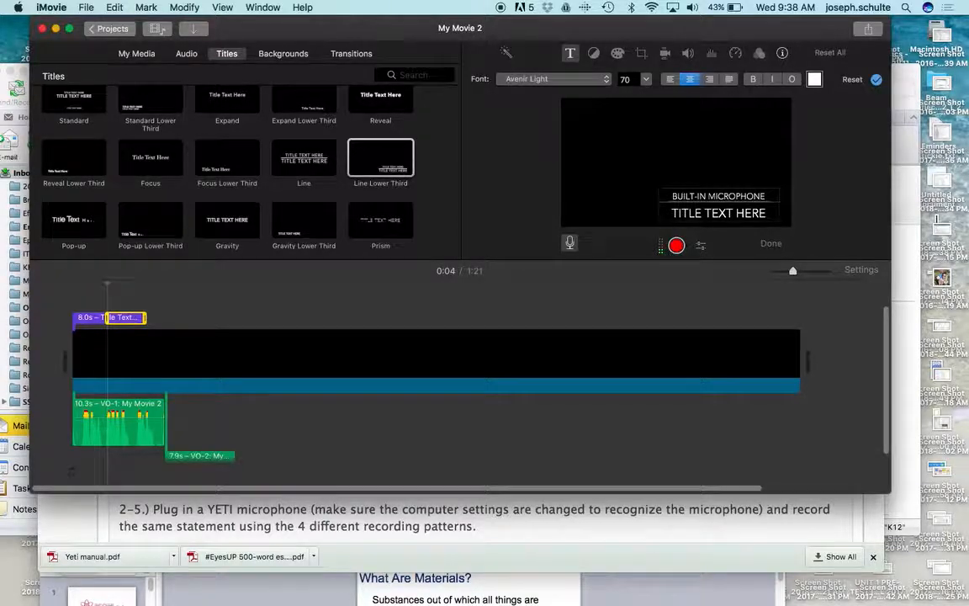
key("Tab")
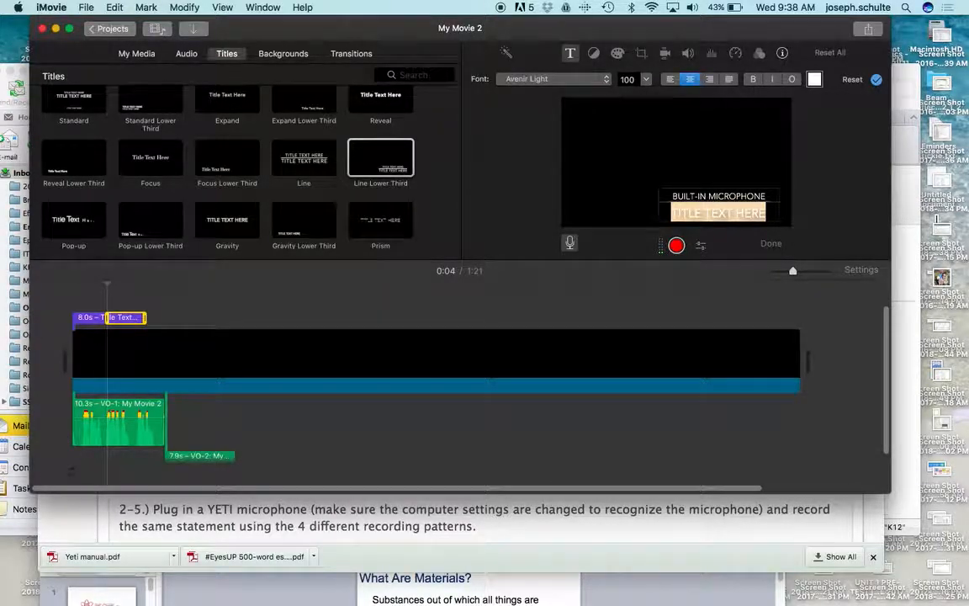
type("MACBOOK AIR")
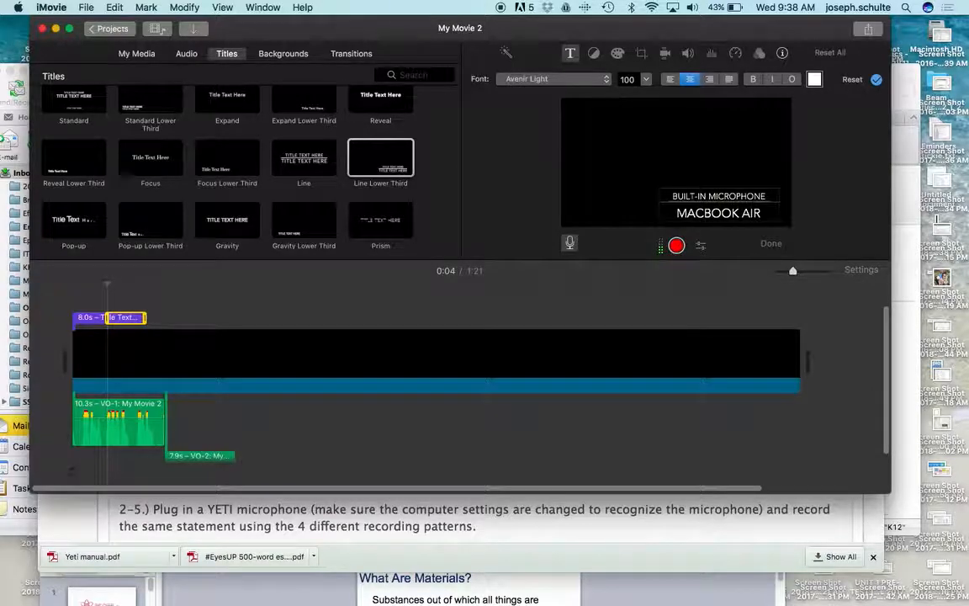
key("shift+Tab")
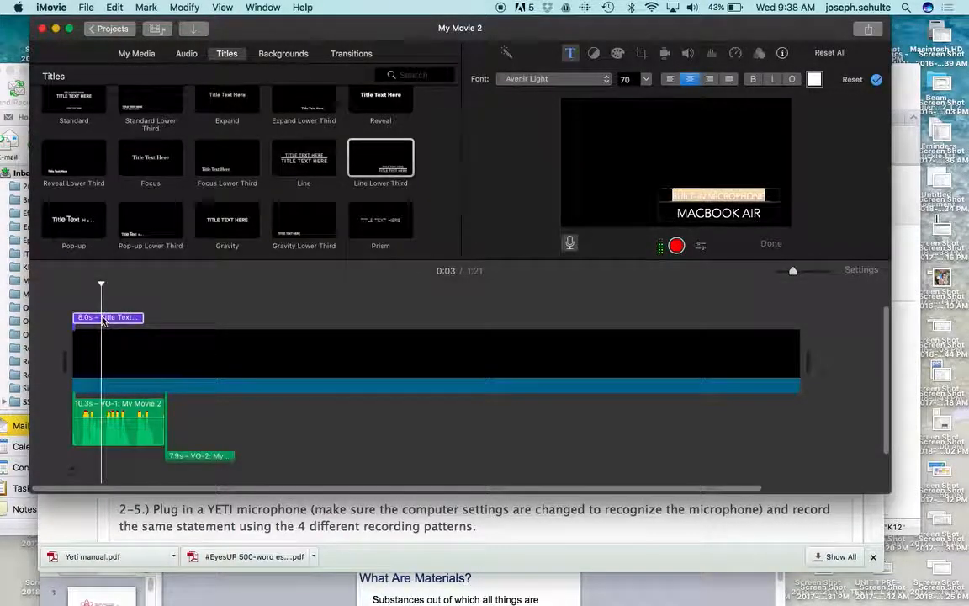
Place an 8.0 s copy of the title above the second voiceover and extend the first title to 10.1 s.
left_click(103, 320)
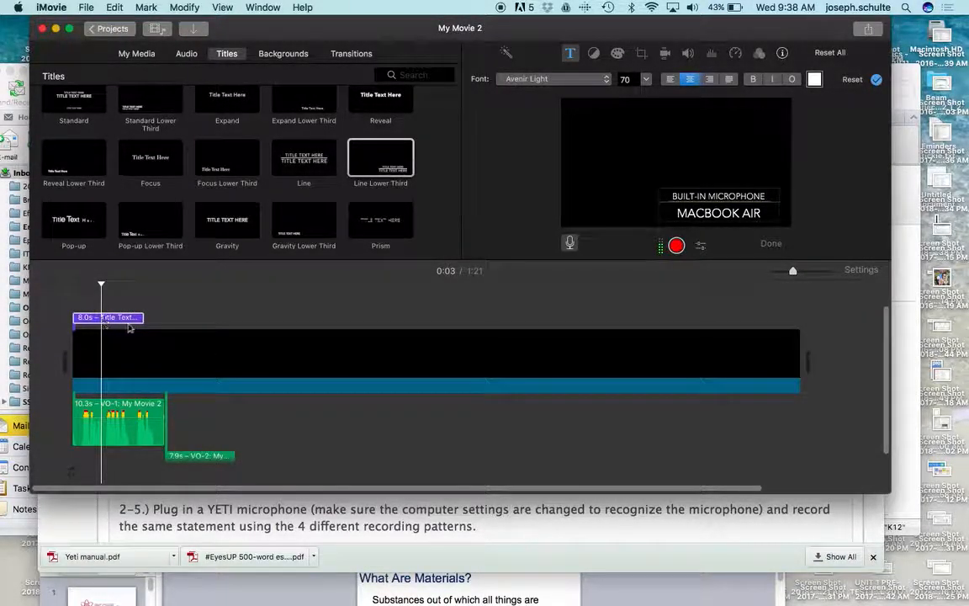
left_click(136, 319)
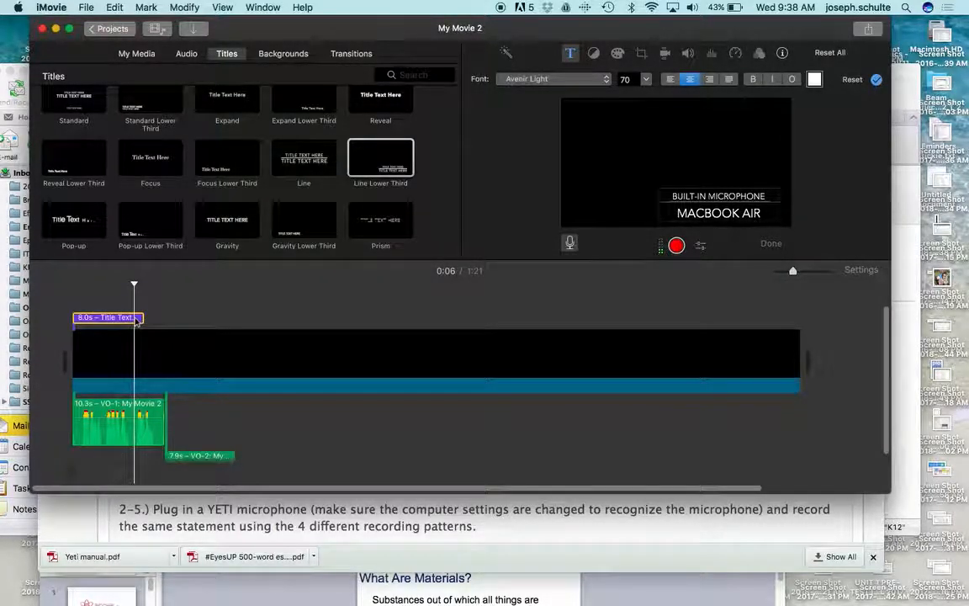
left_click_drag(137, 321, 193, 321)
left_click_drag(133, 319, 164, 322)
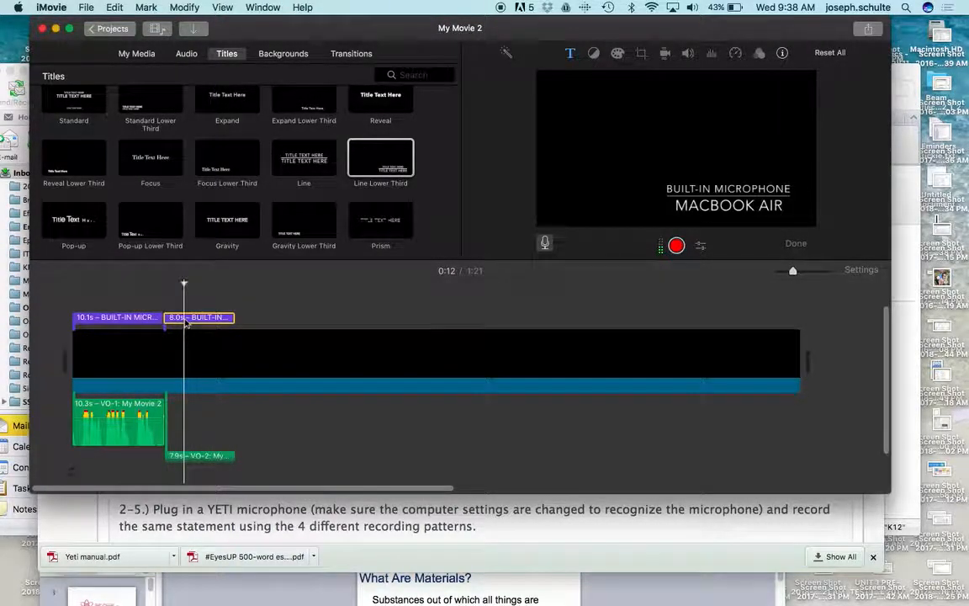
Change the second title's lines to YETI MICROPHONE and CARDIOID SETTING.
left_click(185, 321)
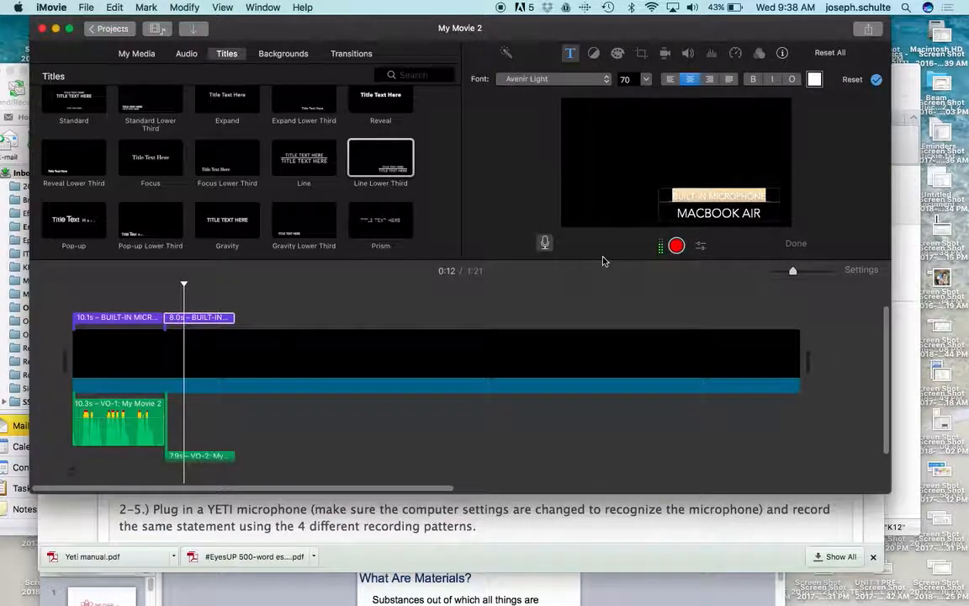
type("YETI M")
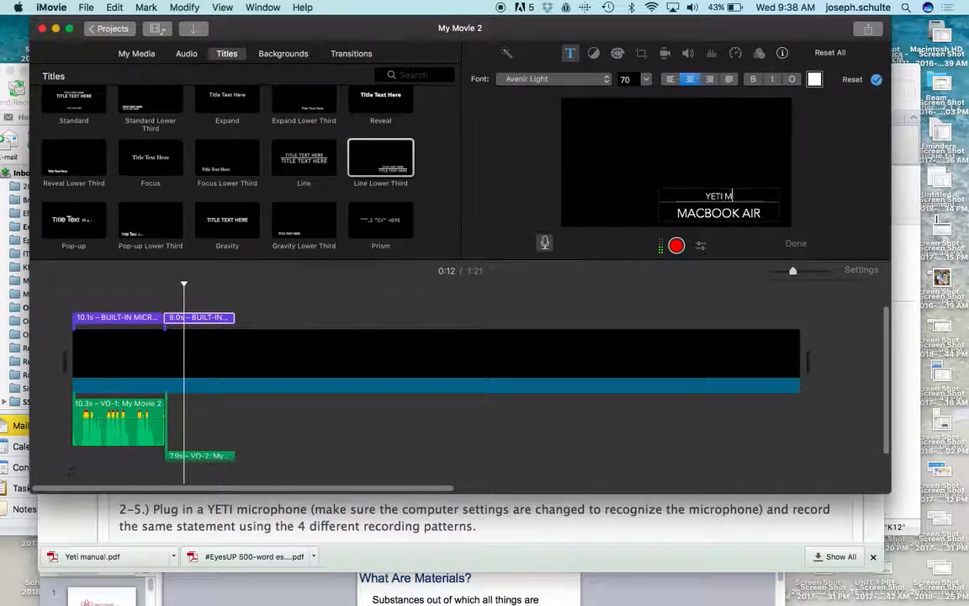
type("ICROPHONE")
key("Tab")
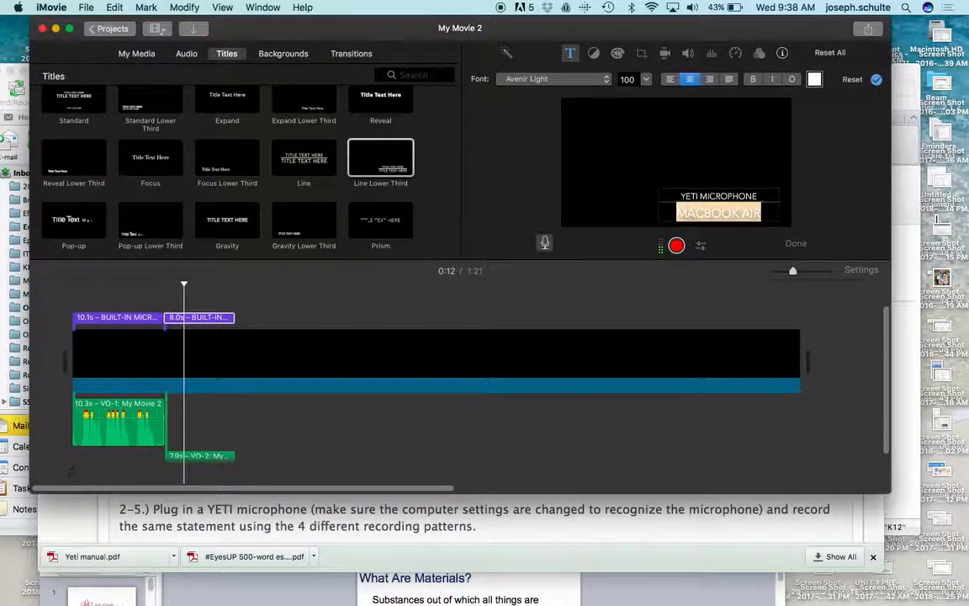
type("CARDIOID SETTING")
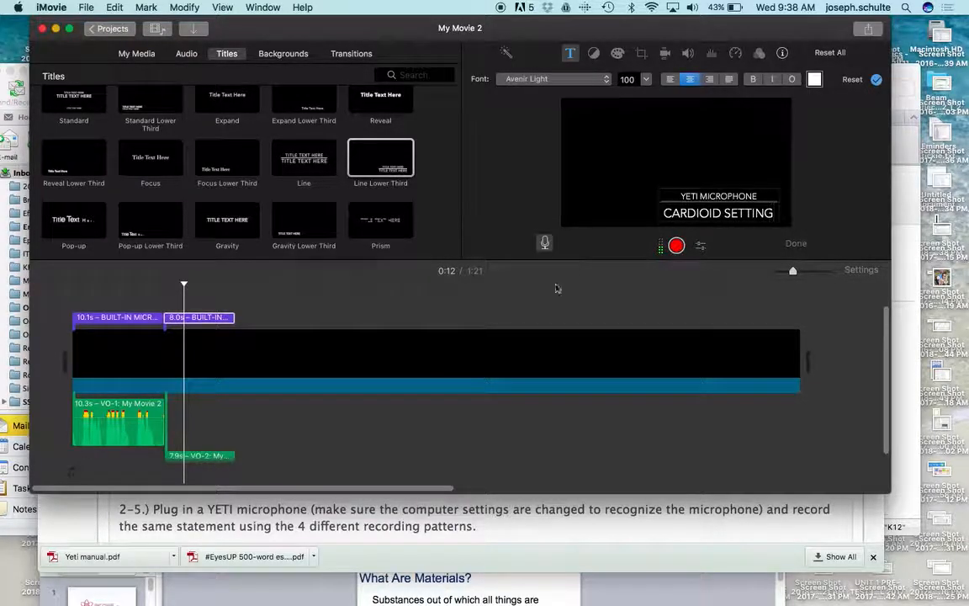
Record a third voiceover of about 8 seconds starting at the end of the second one.
scroll(291, 324, "right", 2)
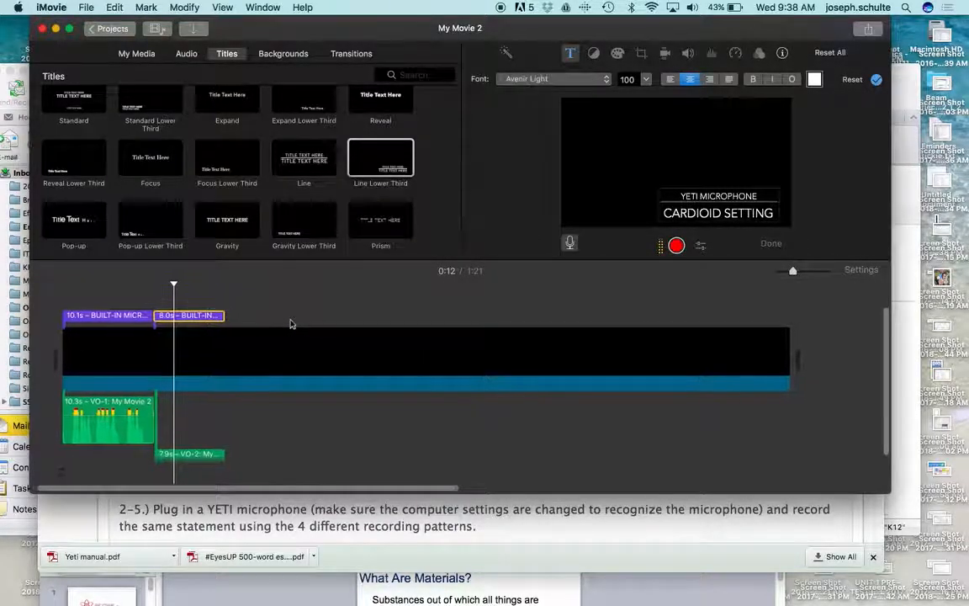
left_click(228, 293)
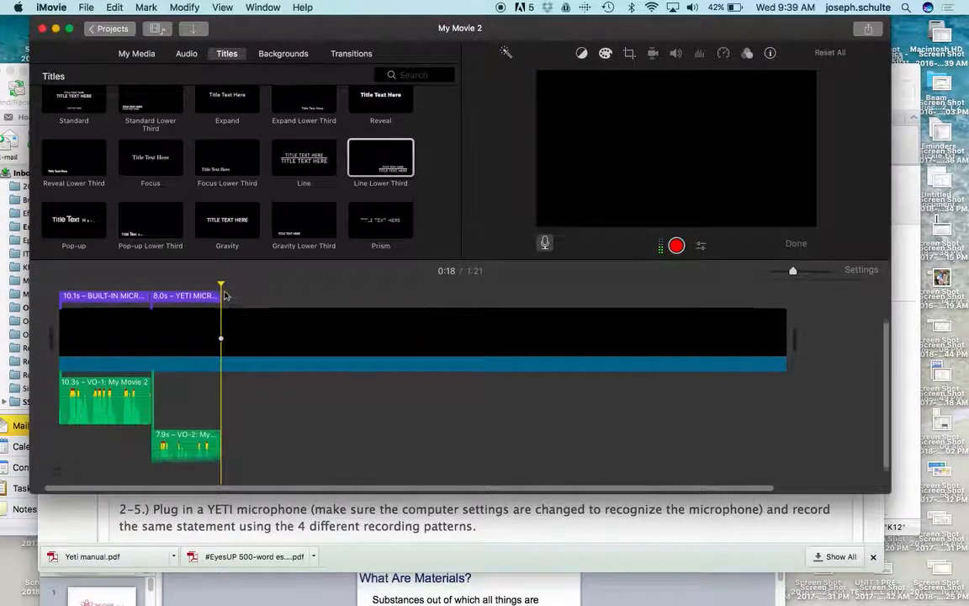
left_click(677, 246)
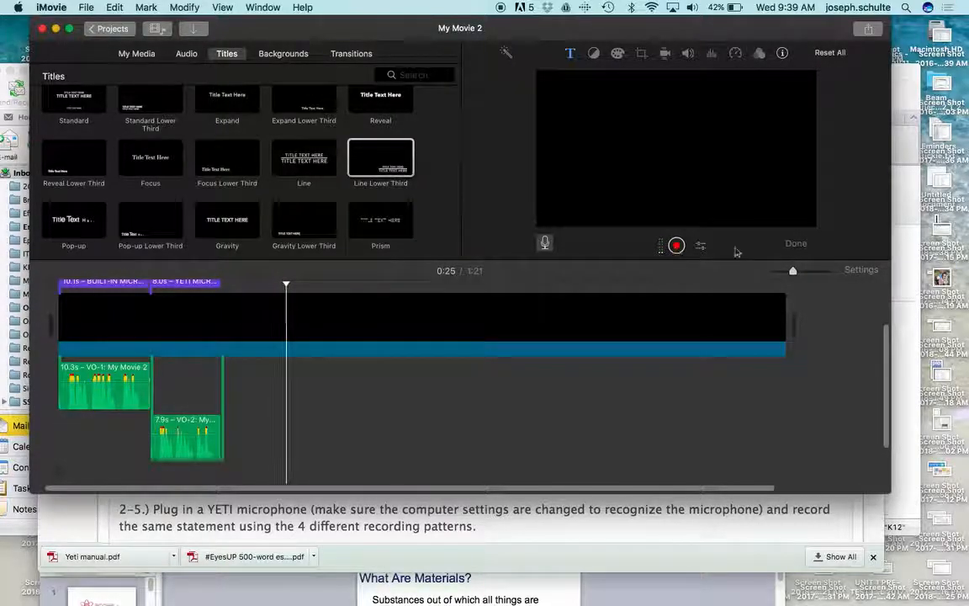
key("space")
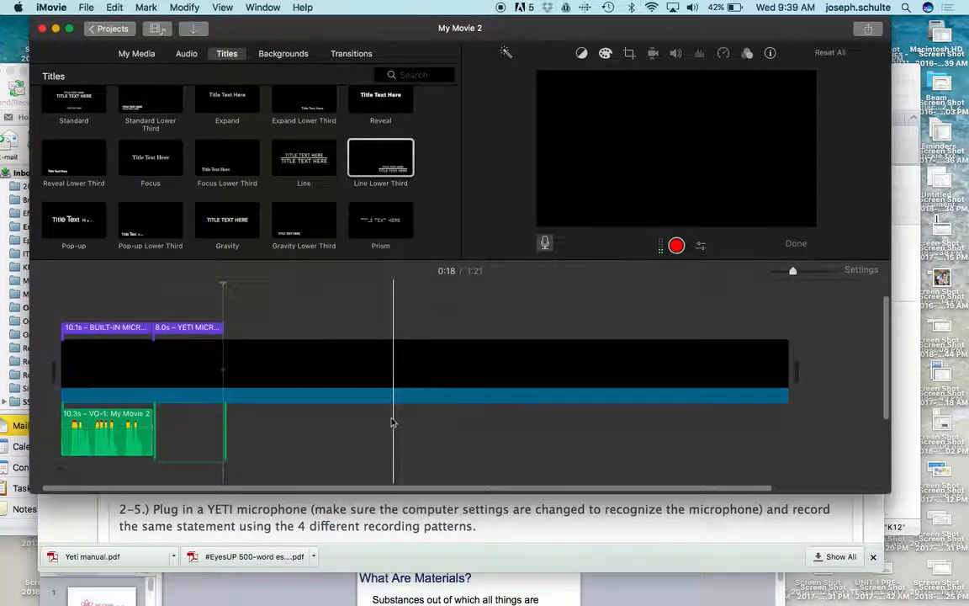
Play back parts of the second and third voiceovers to compare the two Yeti recordings.
scroll(233, 328, "down", 2)
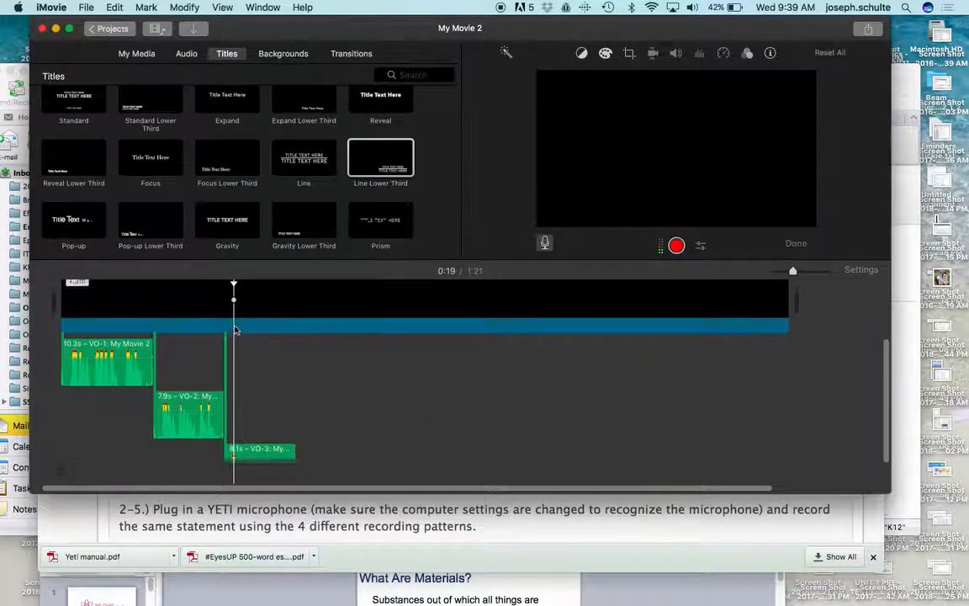
scroll(235, 330, "down", 2)
left_click(213, 299)
key("space")
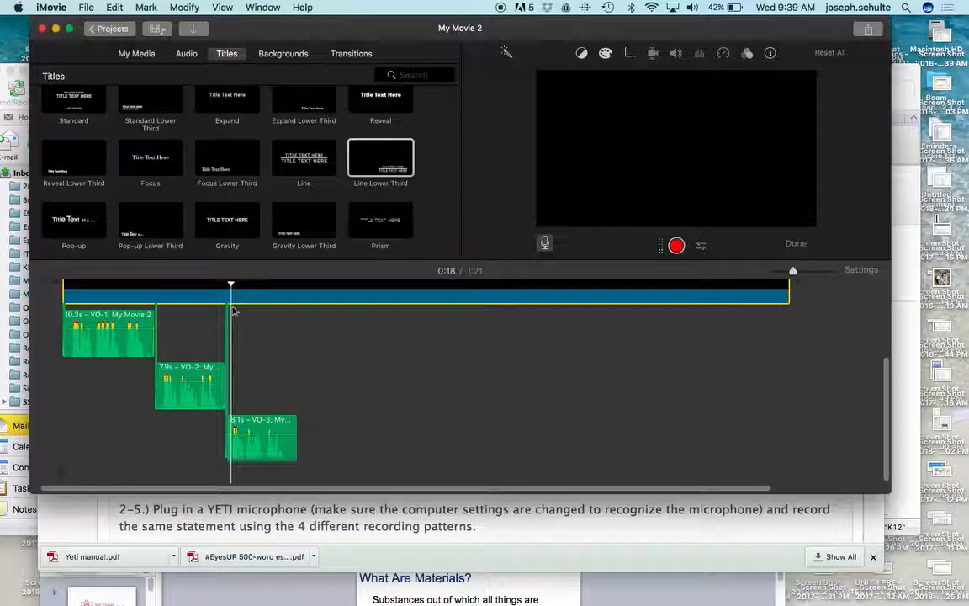
left_click(157, 326)
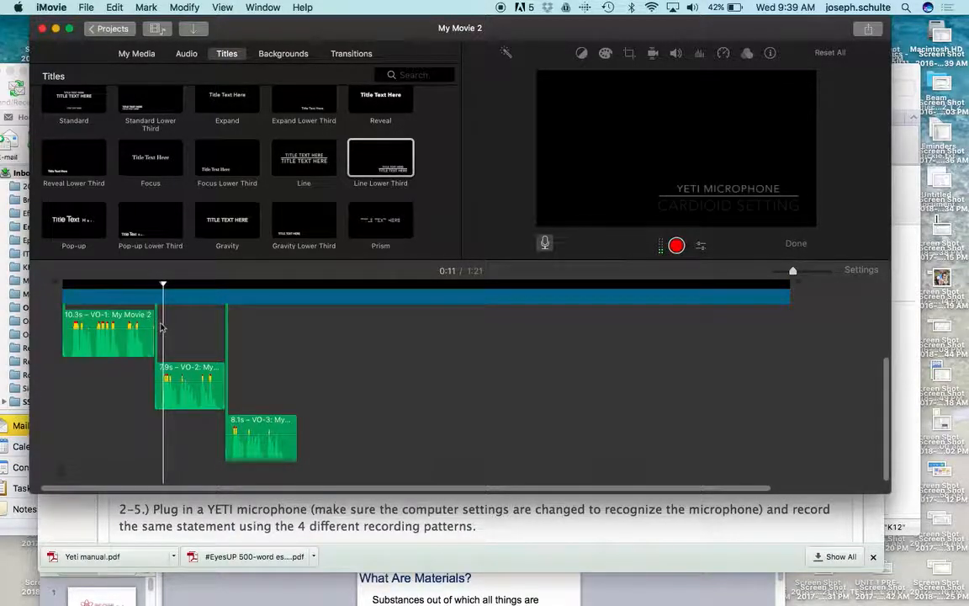
left_click(232, 318)
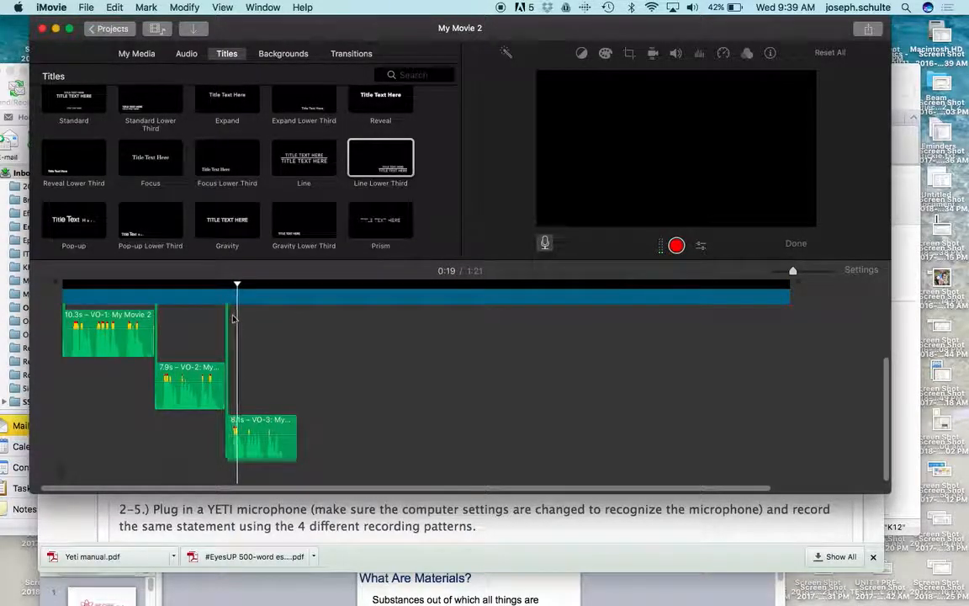
left_click(170, 296)
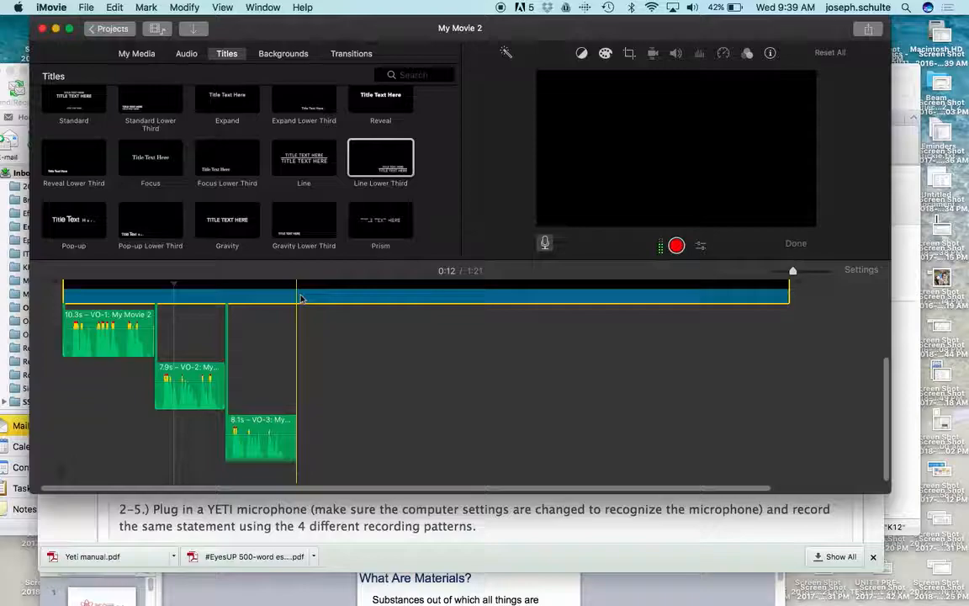
Record a fourth voiceover of about 8.4 seconds starting at the end of the third one.
scroll(298, 290, "up", 3)
scroll(301, 292, "up", 5)
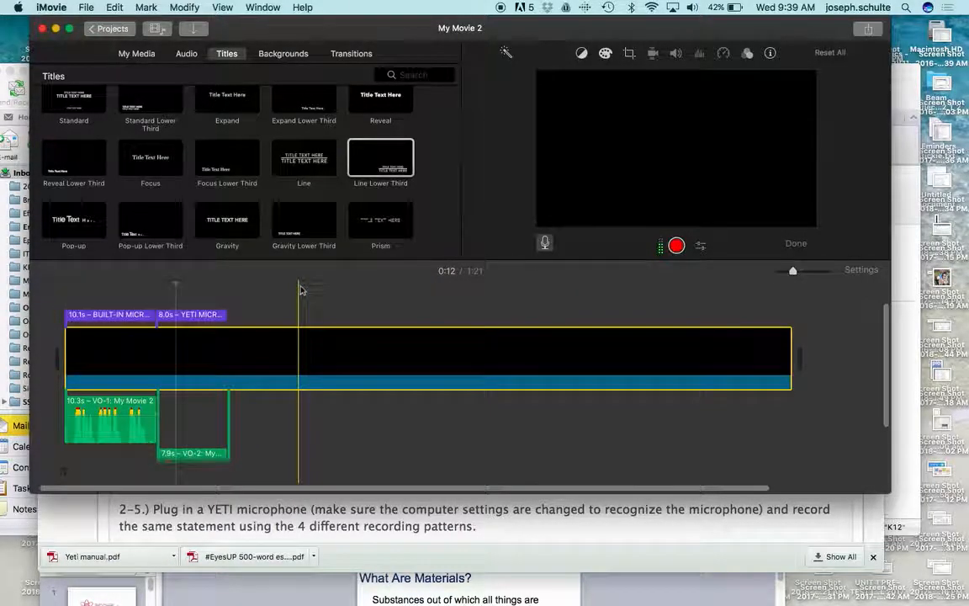
left_click(300, 288)
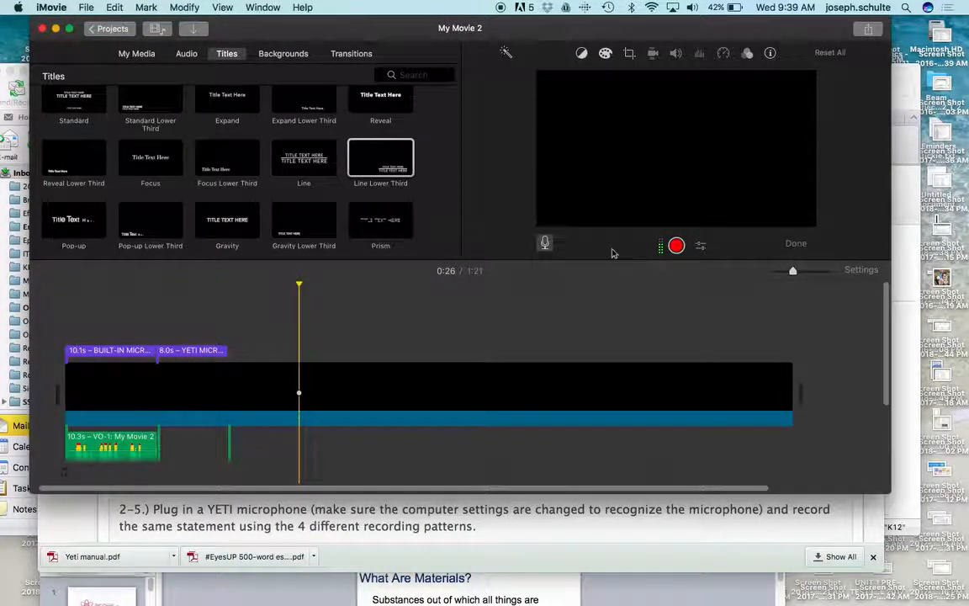
left_click(676, 245)
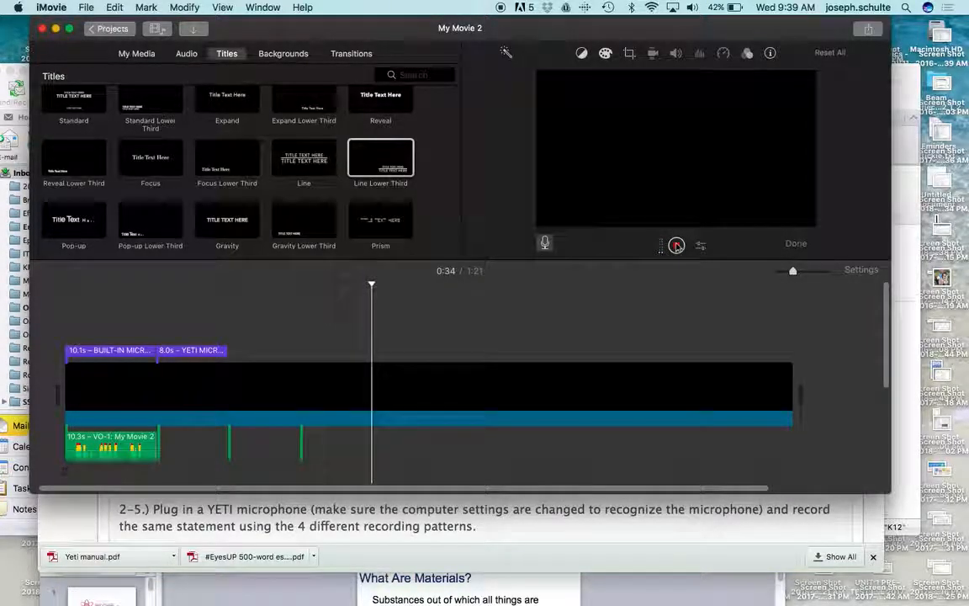
left_click(677, 245)
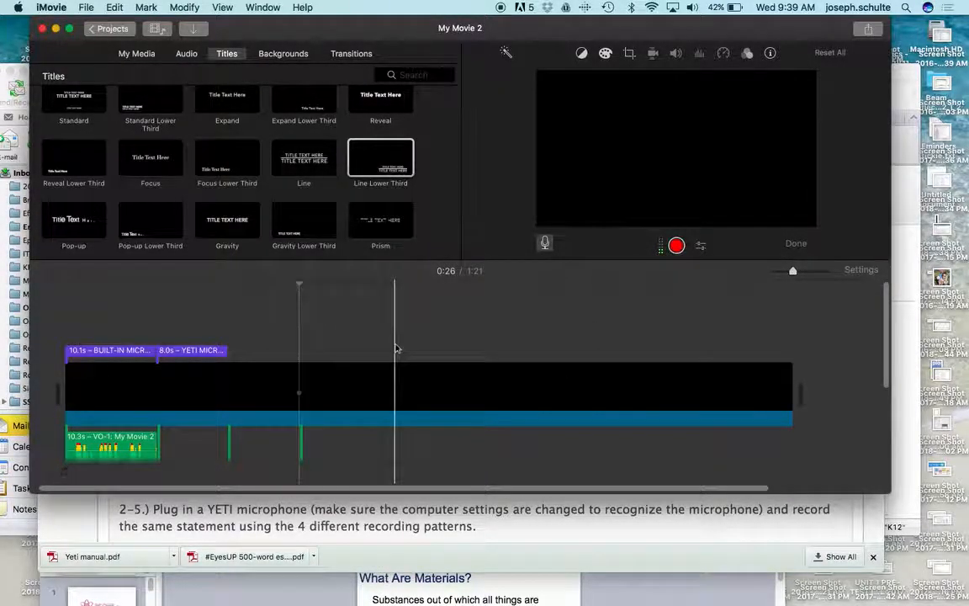
Play back parts of the third and fourth voiceovers to compare them, raising the system volume.
scroll(394, 345, "down", 5)
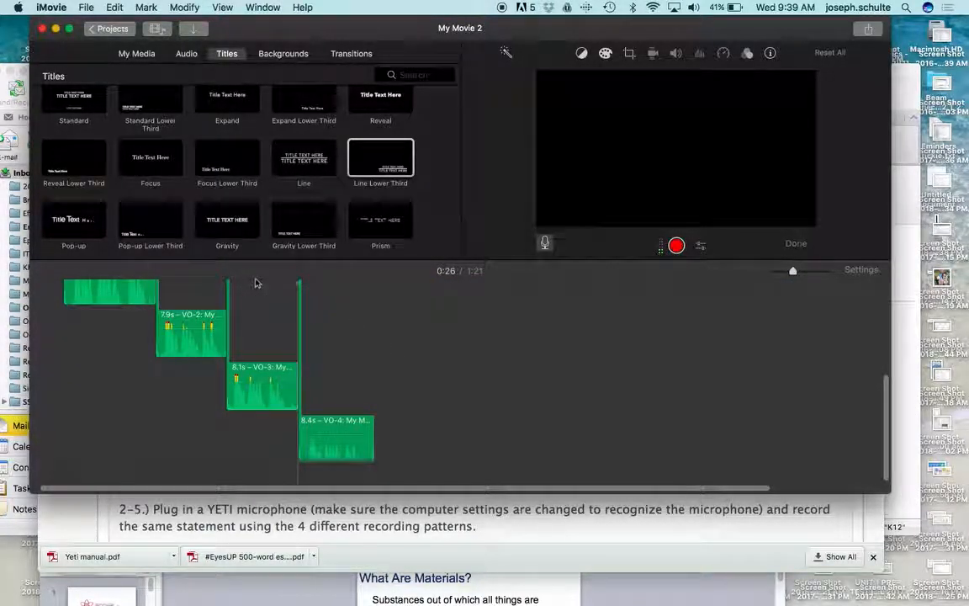
key("space")
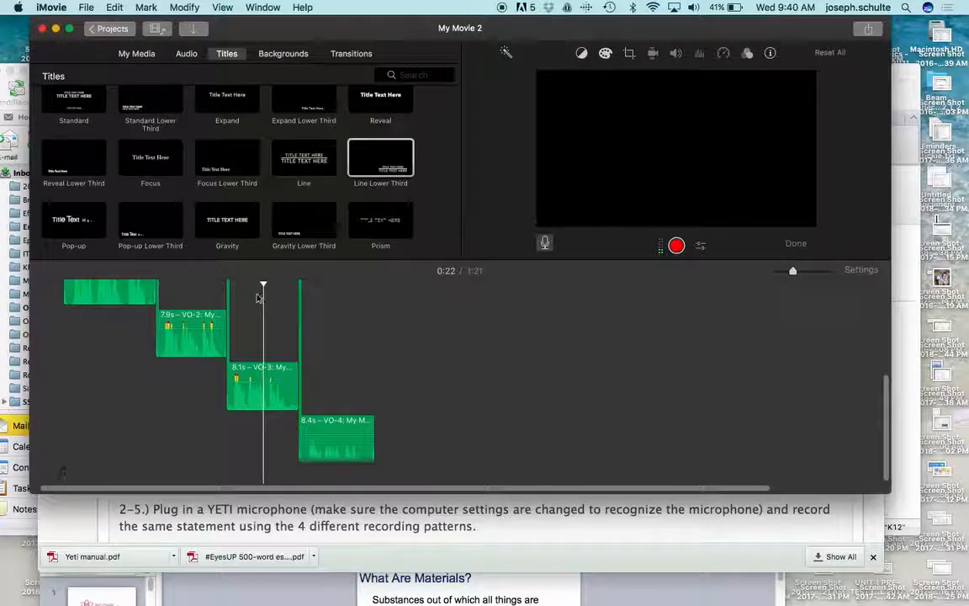
key("XF86AudioRaiseVolume")
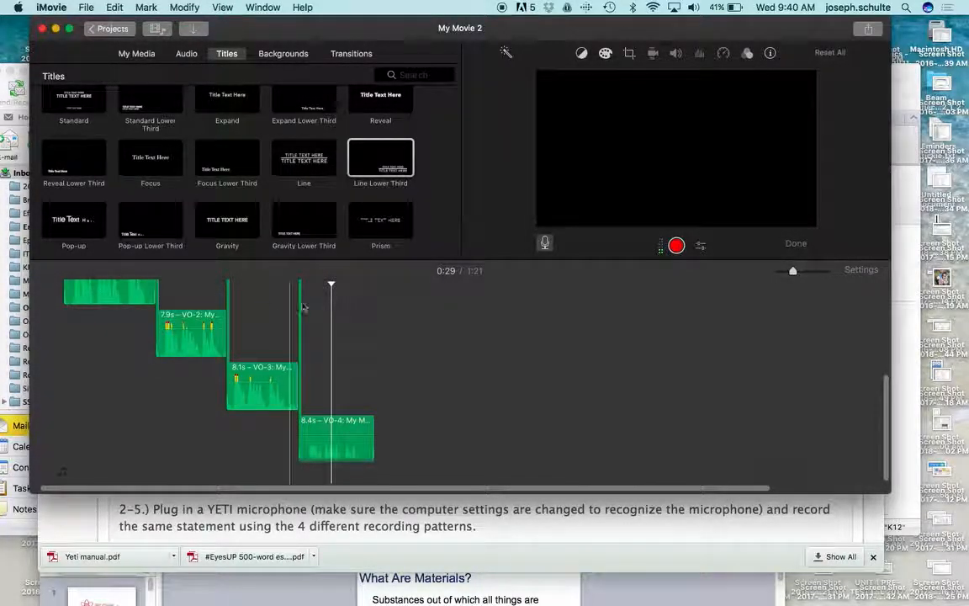
Record a fifth voiceover of about 7.6 seconds starting at the end of the fourth one.
left_click(371, 288)
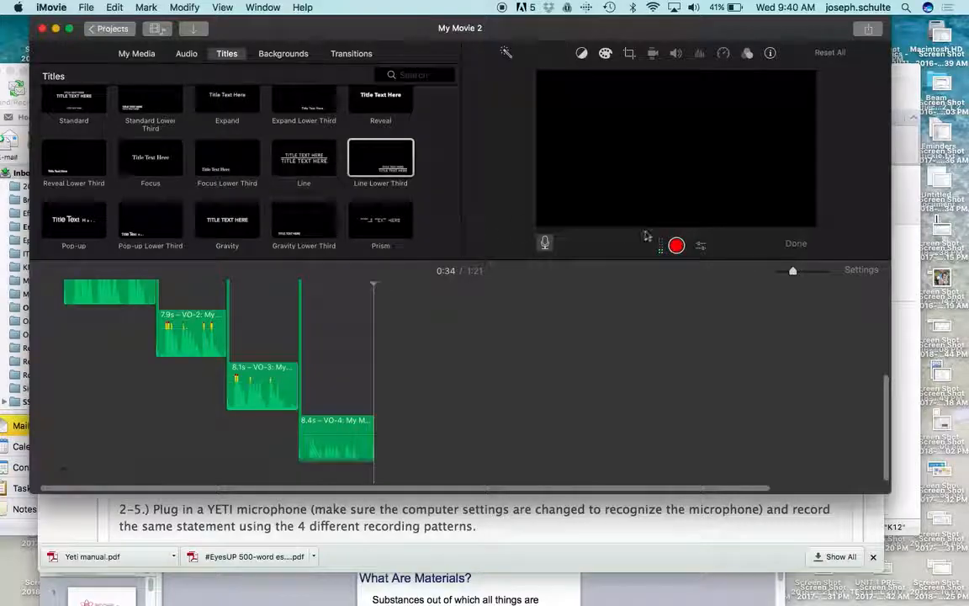
left_click(676, 245)
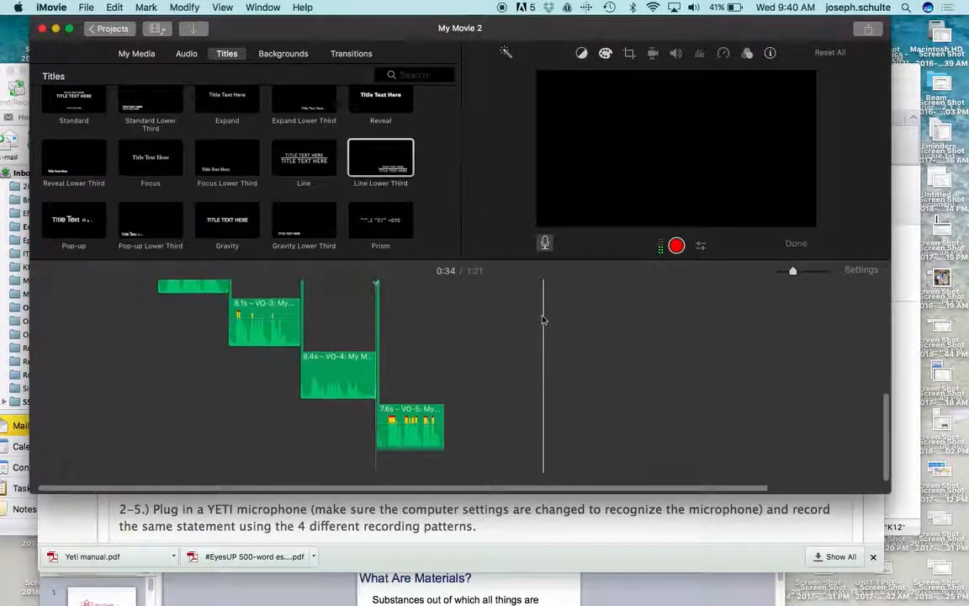
Play back the fifth voiceover and try lowering its clip volume.
key("space")
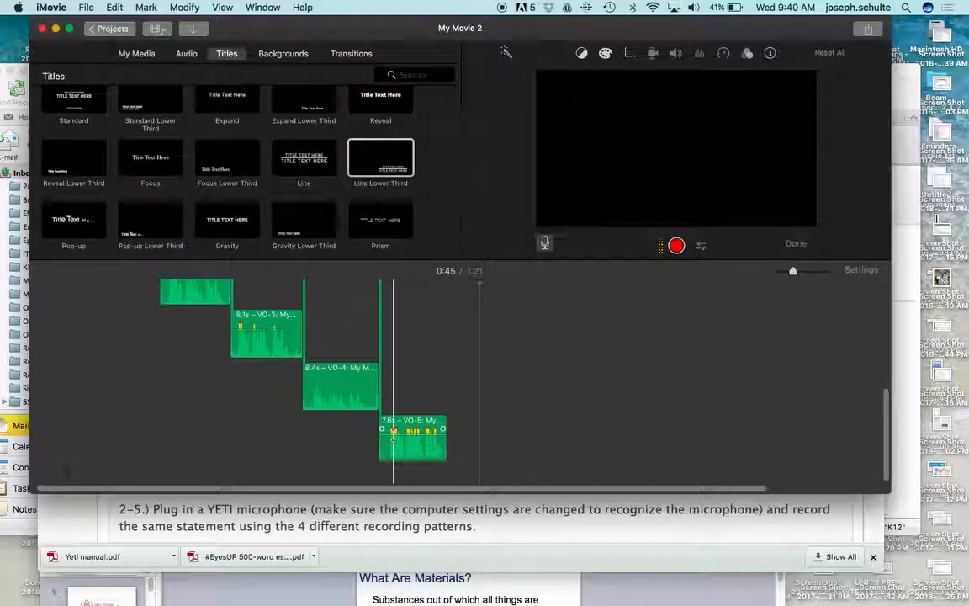
left_click_drag(394, 435, 396, 438)
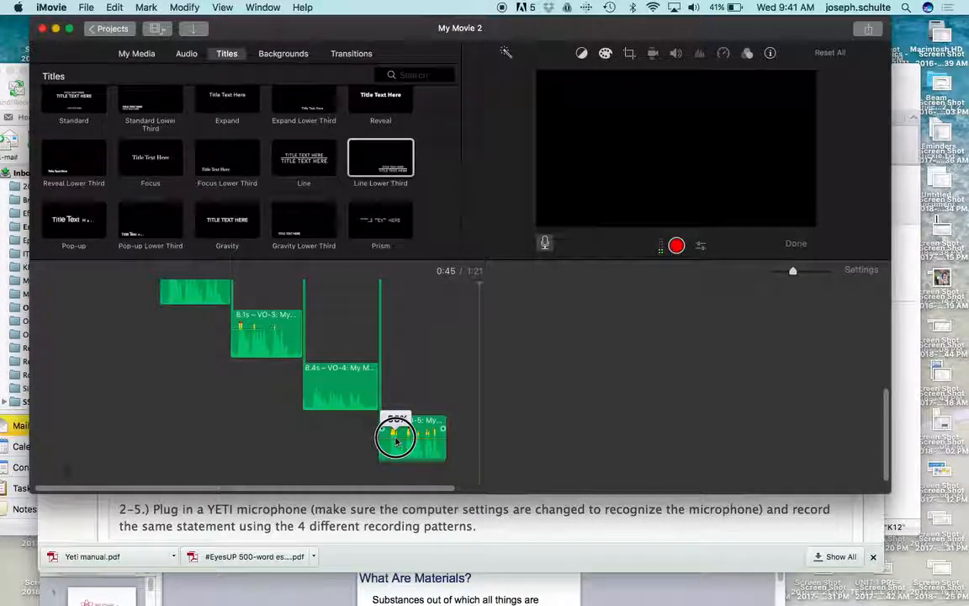
left_click_drag(396, 438, 393, 437)
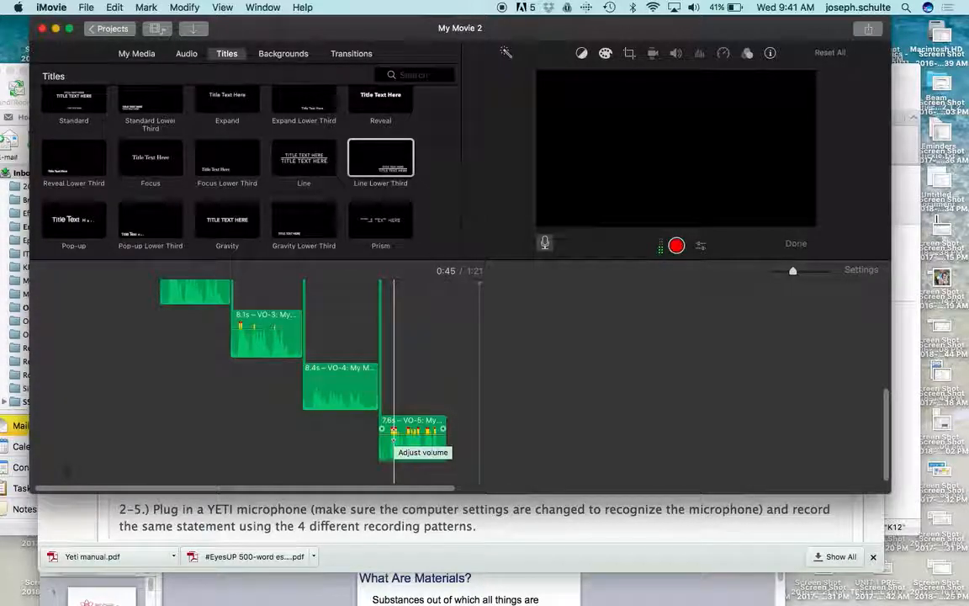
Extend the start of the black background by about 13 seconds to make room before the first voiceover.
scroll(393, 435, "up", 5)
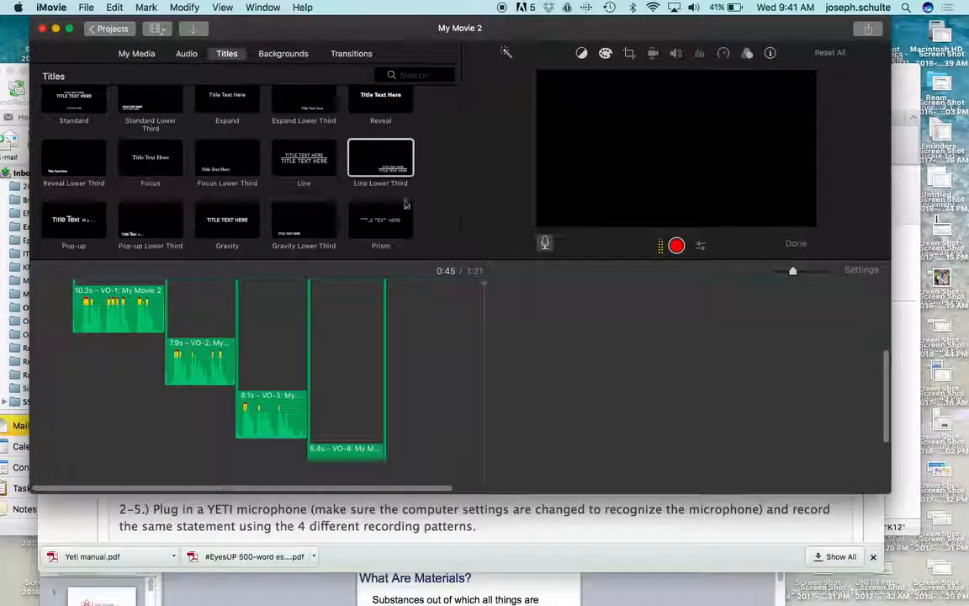
scroll(390, 336, "up", 3)
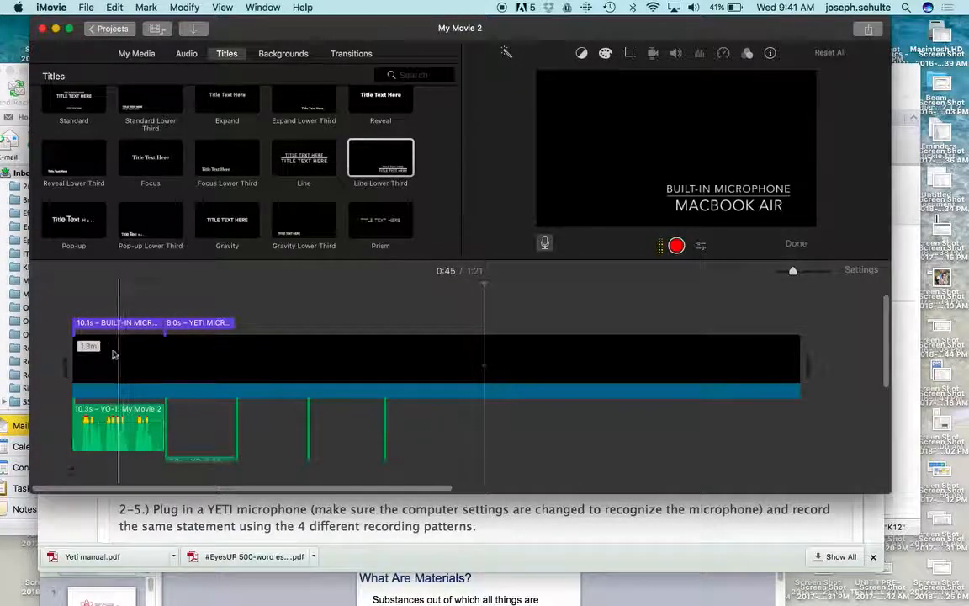
left_click_drag(59, 369, 131, 361)
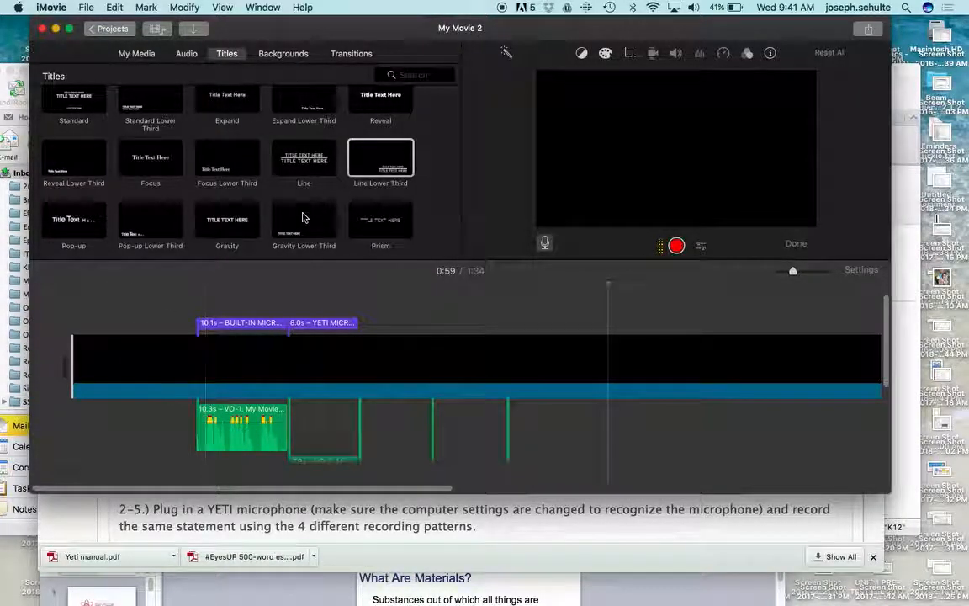
Add a Line Lower Third title over the empty opening section and enter the creator's full name as its first line.
left_click_drag(377, 166, 109, 328)
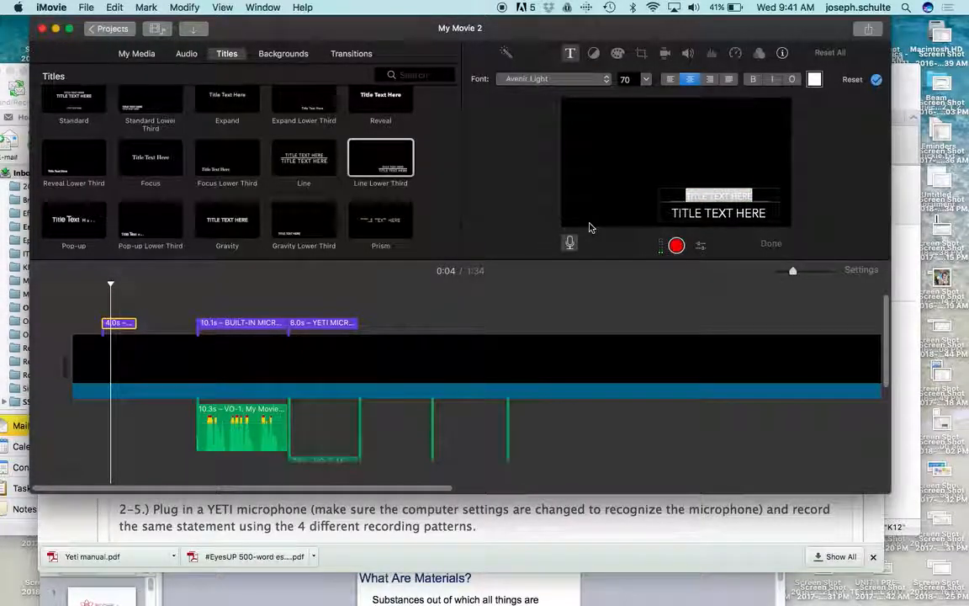
type("E")
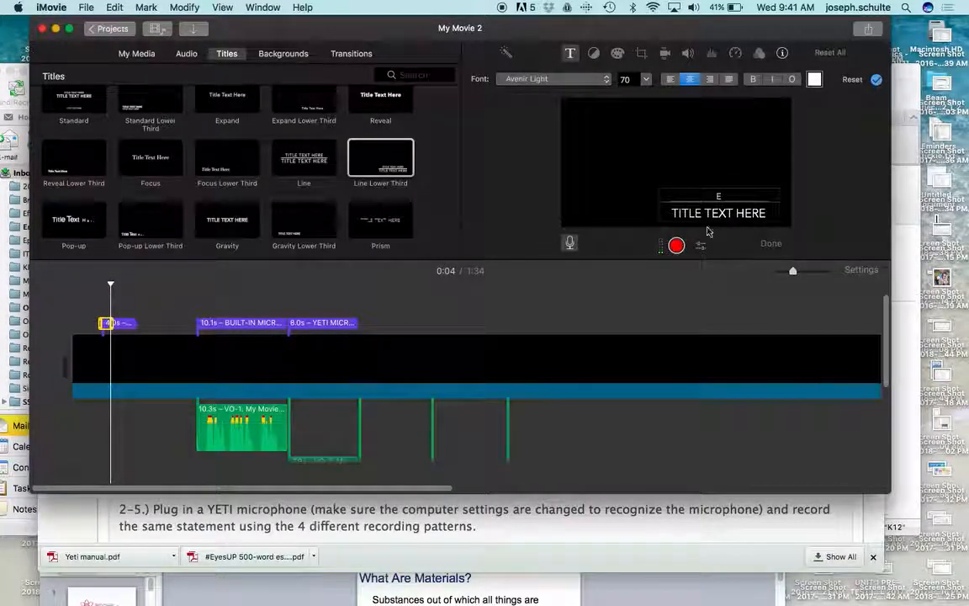
key("BackSpace")
type("JOE")
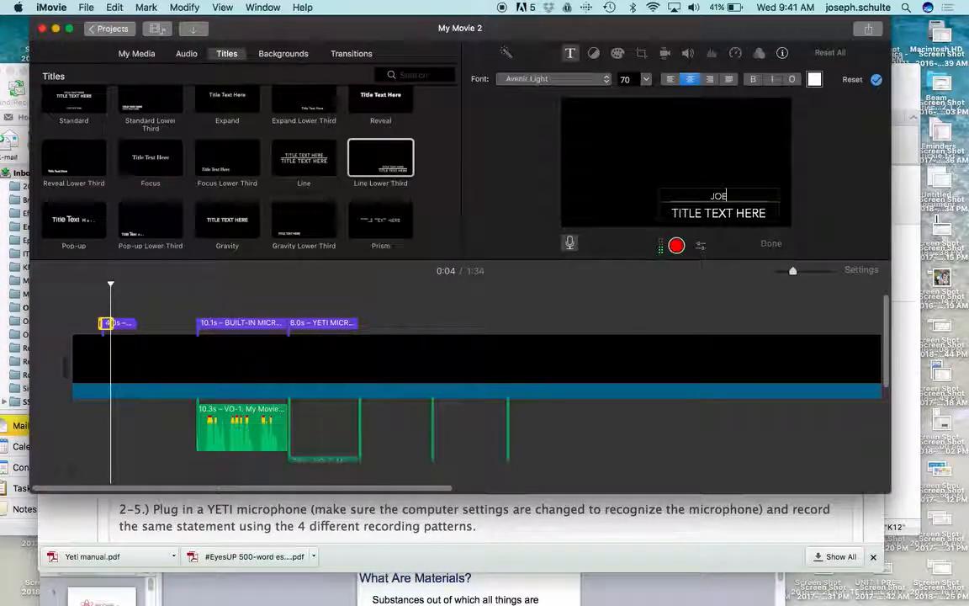
type(" SCHULTE")
key("Tab")
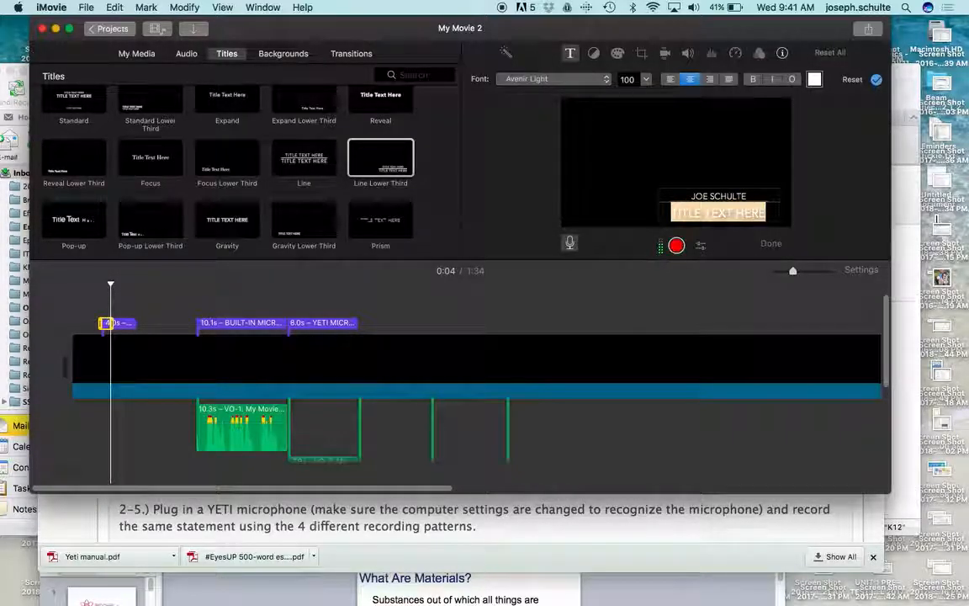
Enter "AUDIO RECORDING PRACTICE" as the opening title's second line and reduce that line's font size.
type("AUDIO RECORDING")
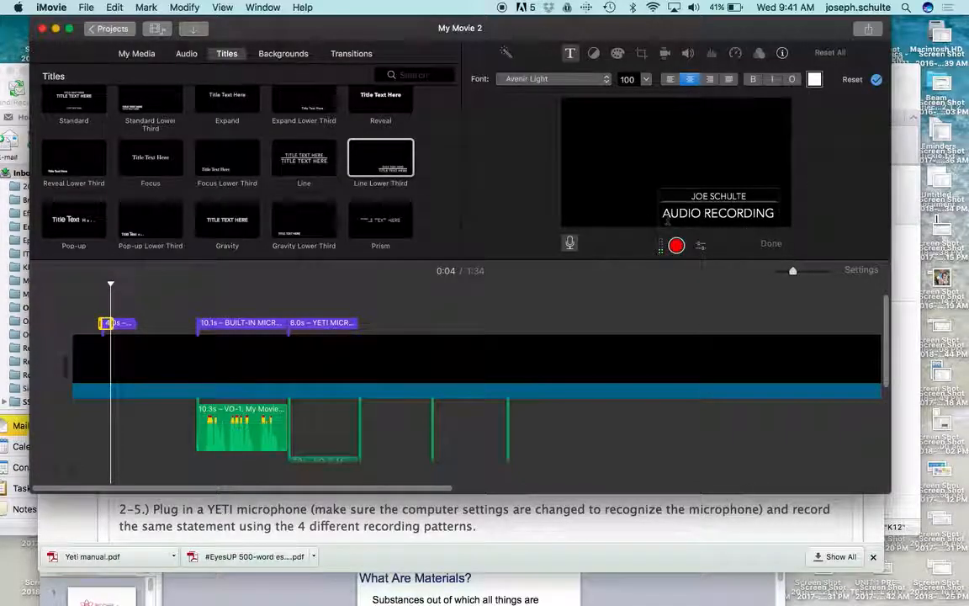
left_click(661, 213)
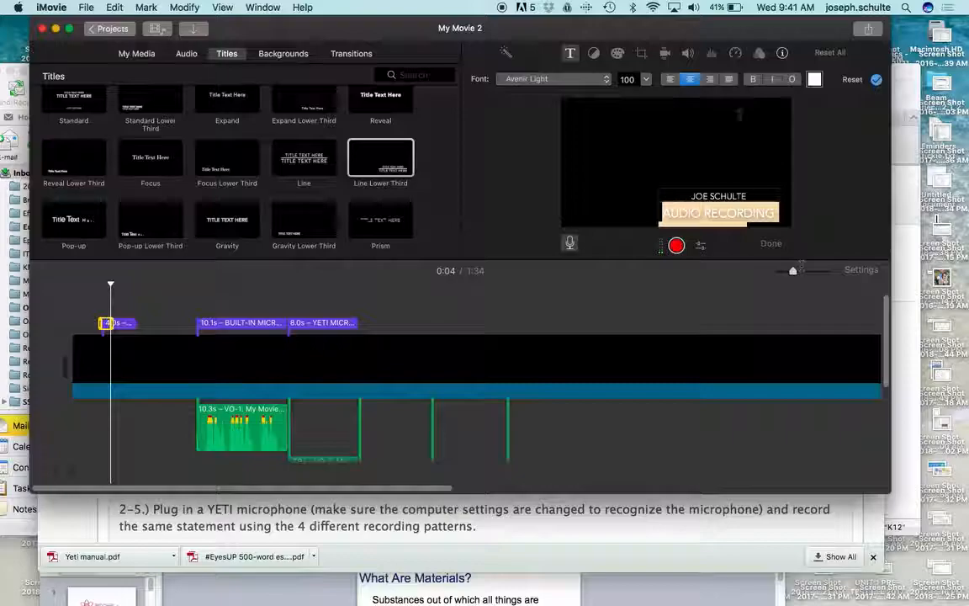
left_click(647, 81)
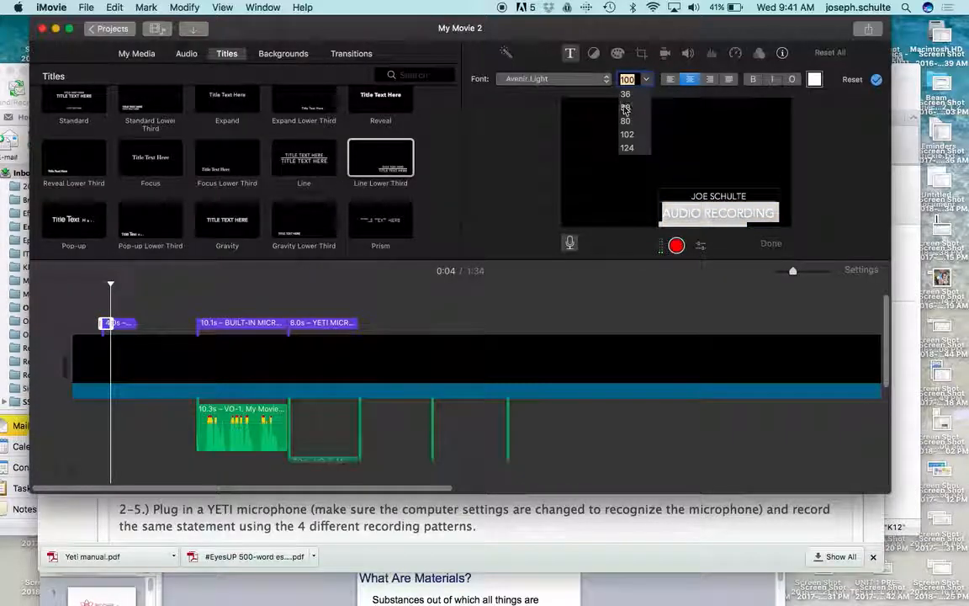
left_click(624, 110)
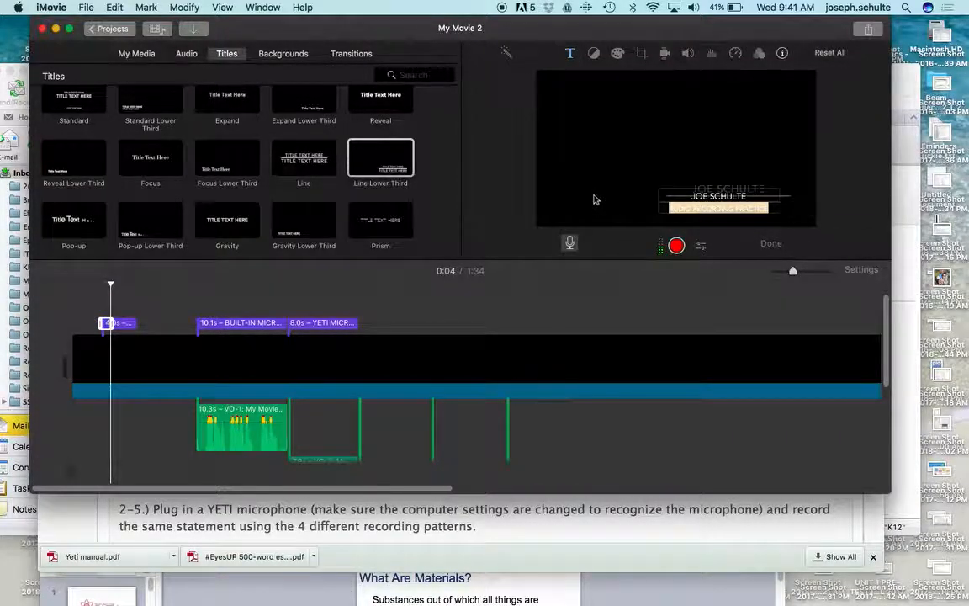
Lengthen the opening title to about 8.9 seconds and trim the black background's start to the title's beginning.
left_click_drag(133, 323, 180, 323)
left_click_drag(63, 355, 108, 353)
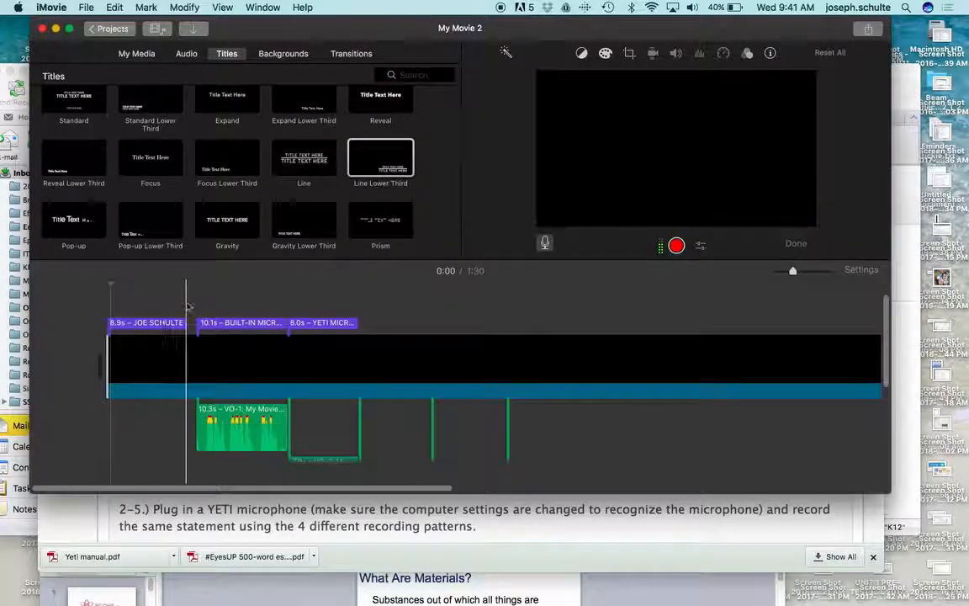
Switch to Chrome to review the assignment's recording, title and export requirements, and return to the iMovie project.
left_click_drag(259, 28, 446, 104)
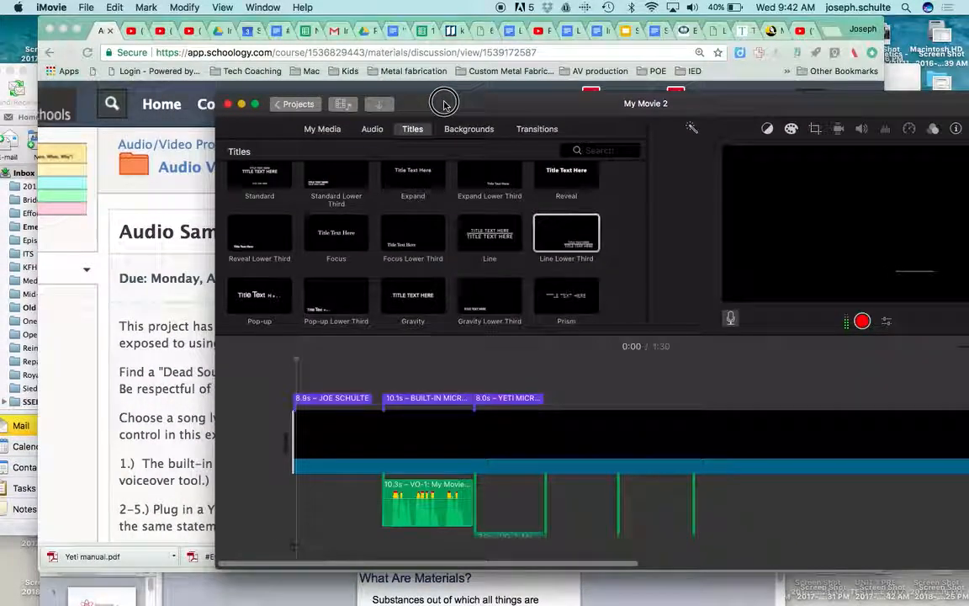
left_click(128, 278)
scroll(185, 404, "down", 5)
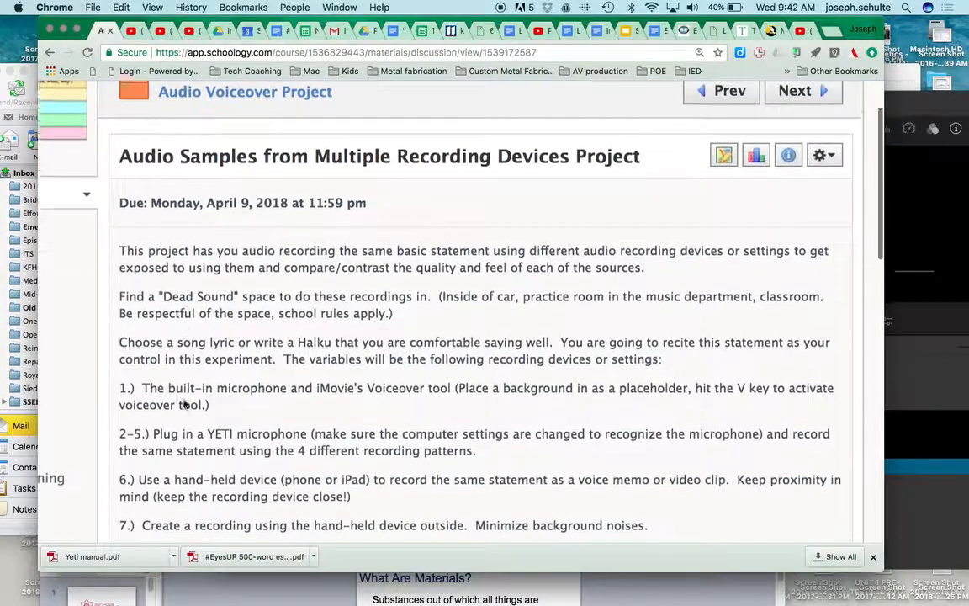
scroll(183, 404, "down", 1)
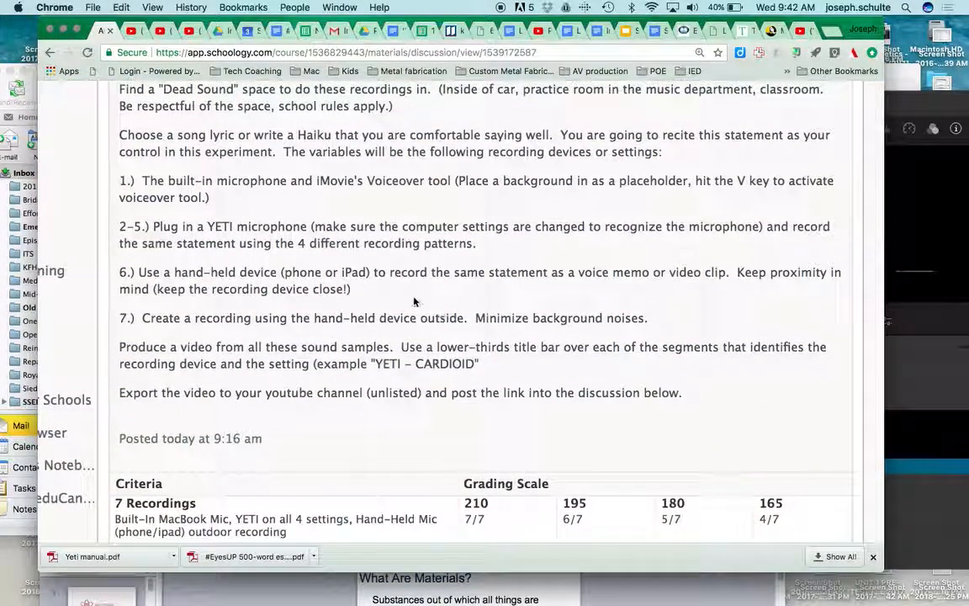
left_click(909, 252)
left_click_drag(722, 95, 622, 54)
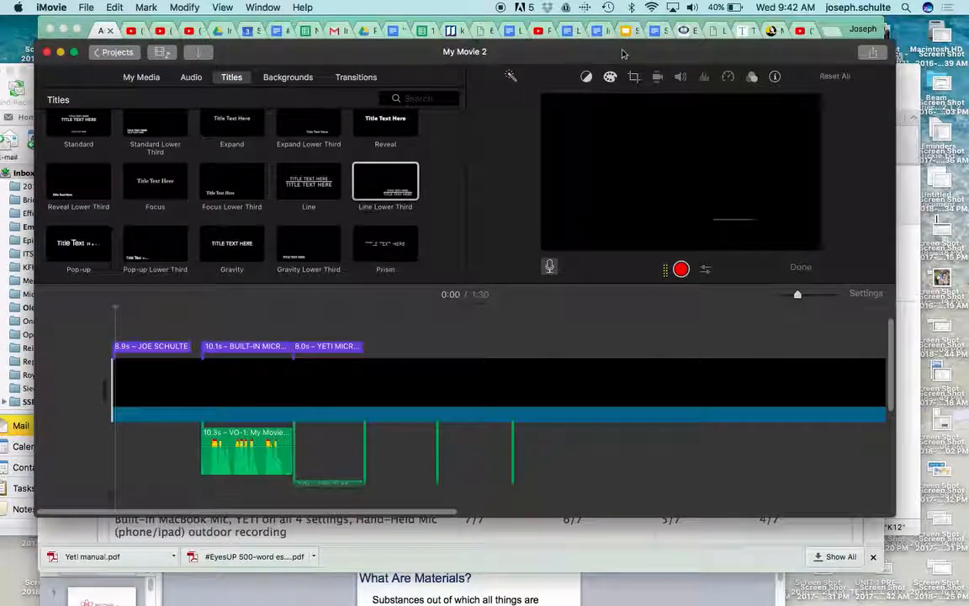